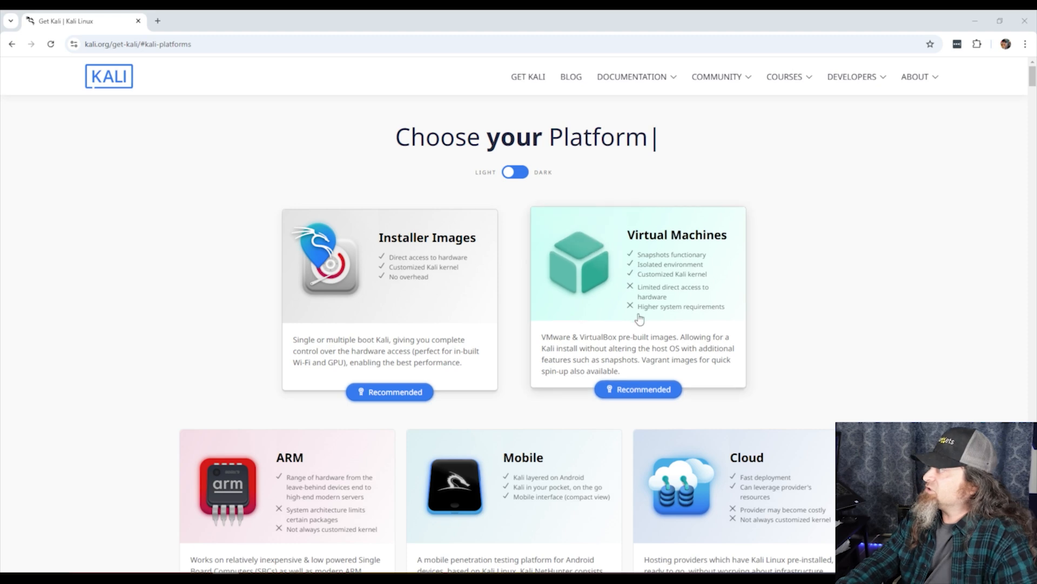
# Jump to the Pre-built Virtual Machines section of the Kali download page
pyautogui.click(609, 317)
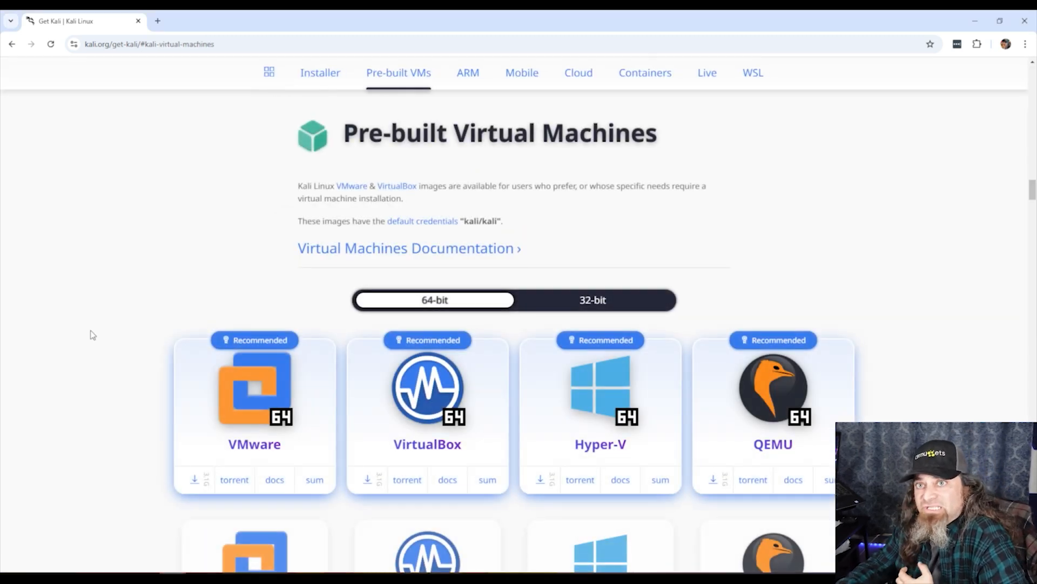
# Download the 64-bit VMware pre-built Kali image and the 64-bit installer ISO
pyautogui.scroll(-1, 92, 335)
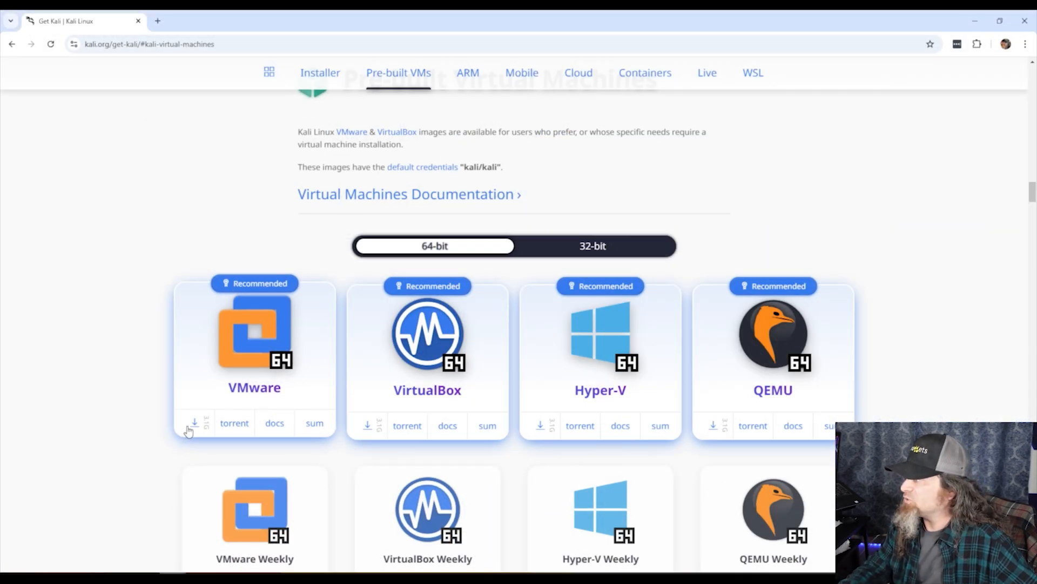
pyautogui.click(190, 427)
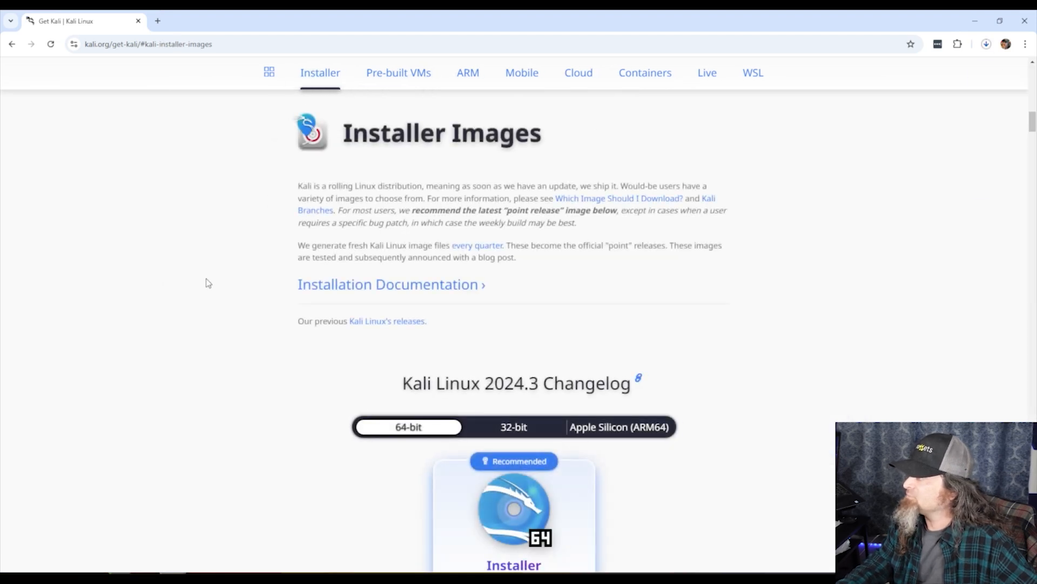
pyautogui.scroll(-1, 208, 282)
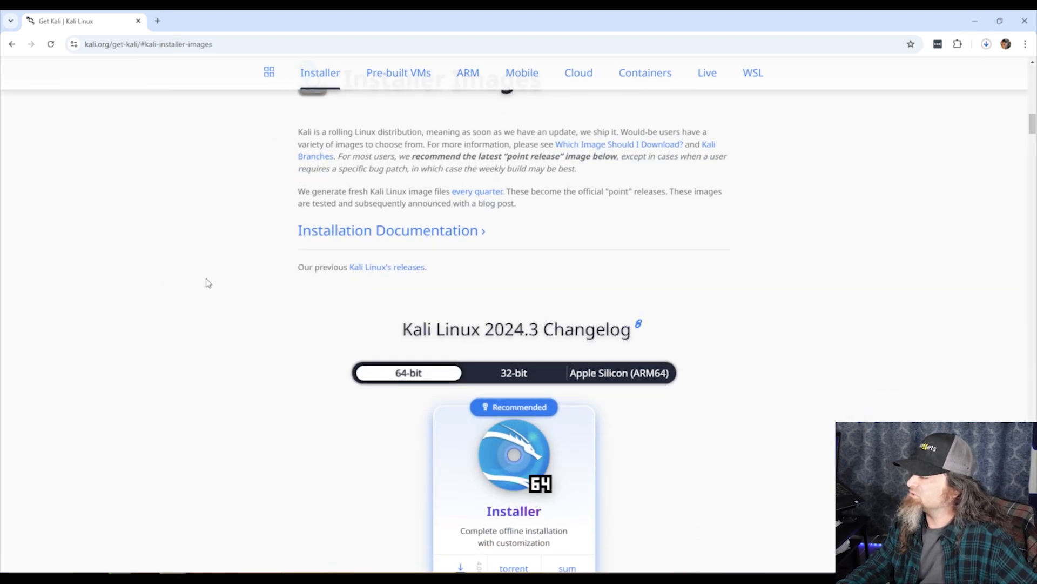
pyautogui.scroll(-3, 208, 283)
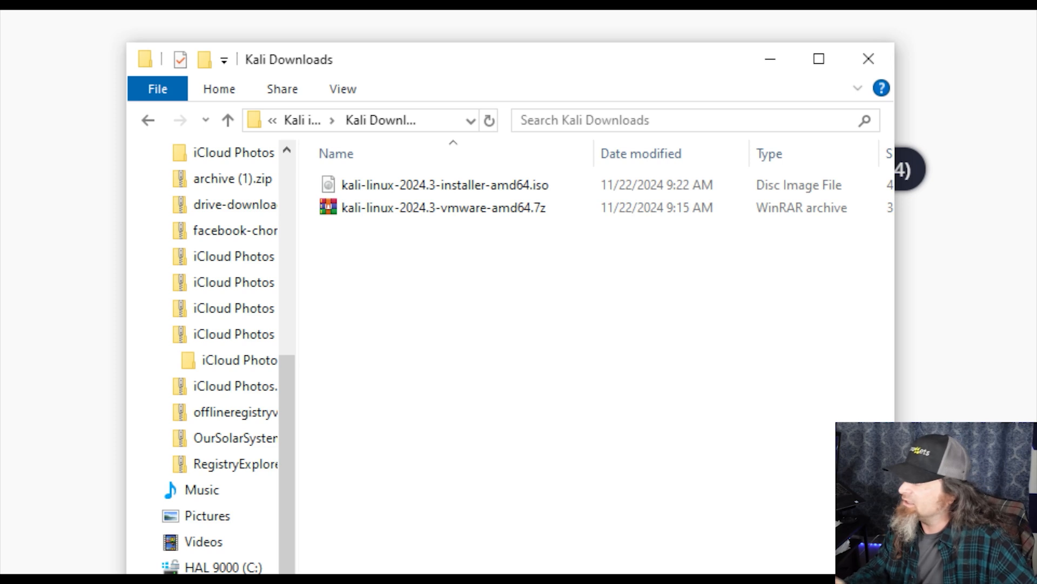
# Extract the VM folder of kali-linux-2024.3-vmware-amd64.7z into F:\VirtualBox VMs\new kali
pyautogui.click(427, 210)
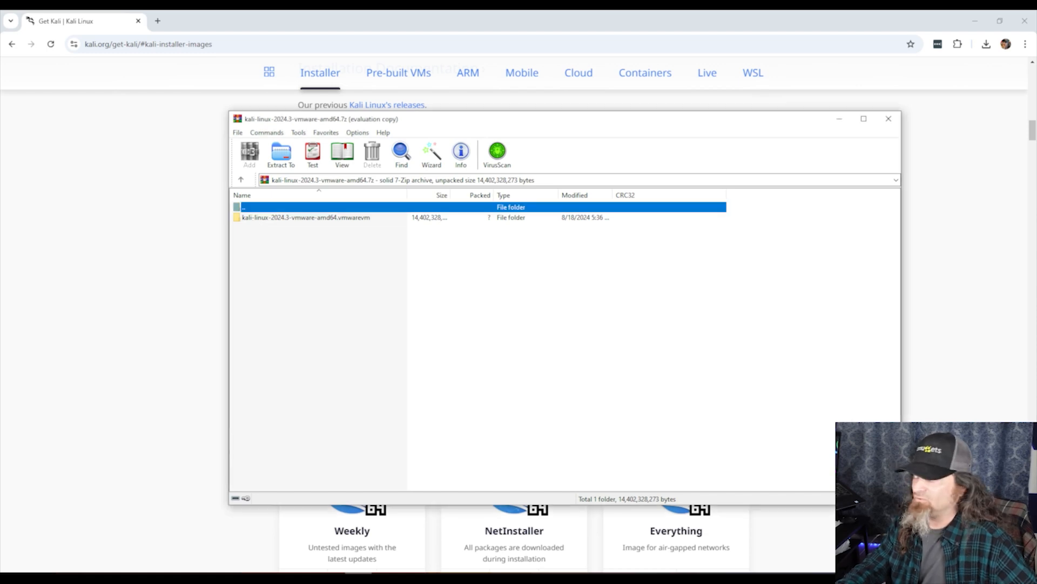
pyautogui.doubleClick(256, 218)
pyautogui.scroll(-5, 316, 311)
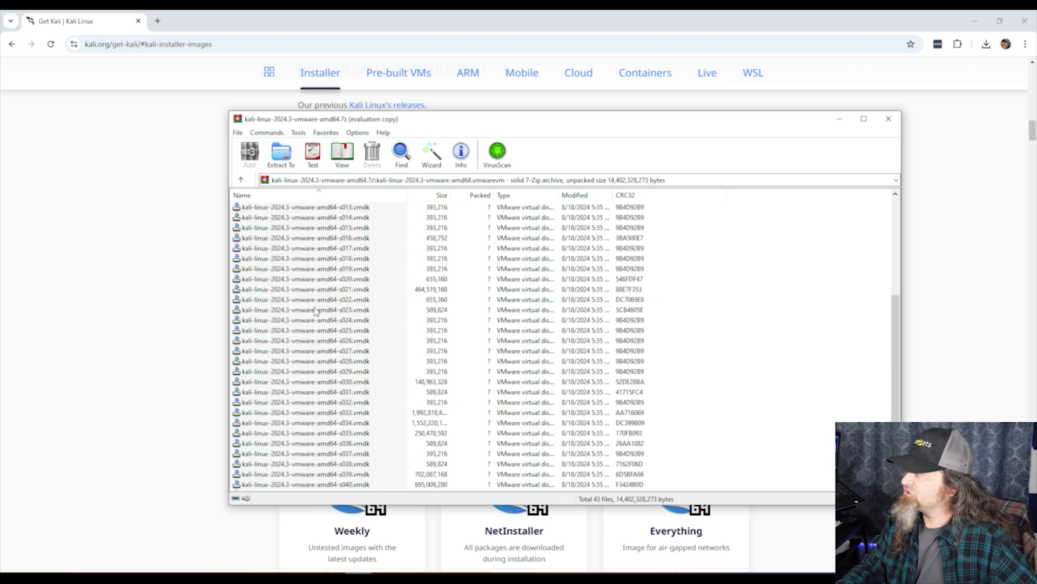
pyautogui.scroll(5, 316, 312)
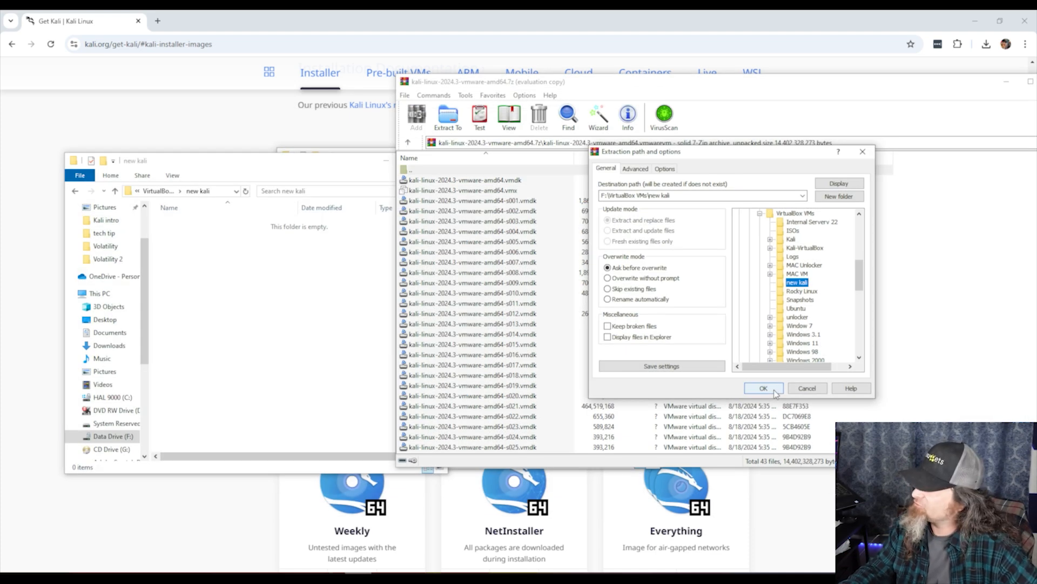
pyautogui.click(763, 388)
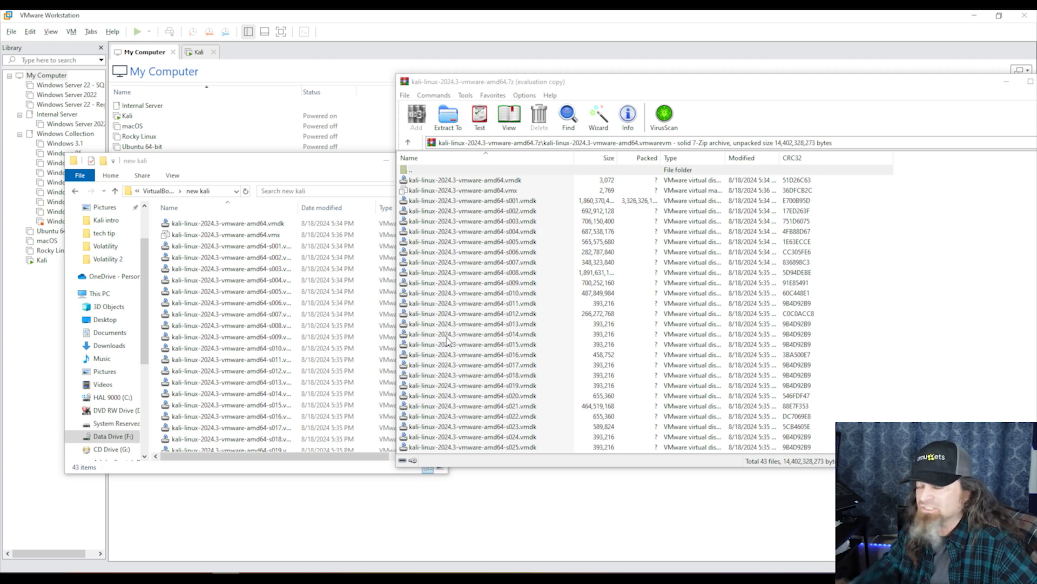
# Open the extracted Kali .vmx file in VMware Workstation and review its description
pyautogui.click(215, 171)
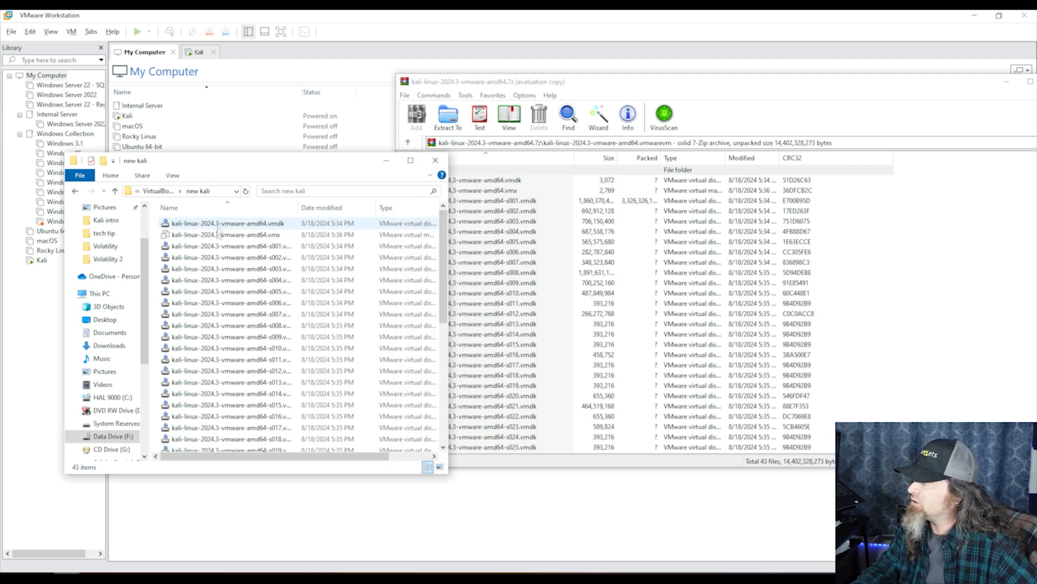
pyautogui.doubleClick(218, 236)
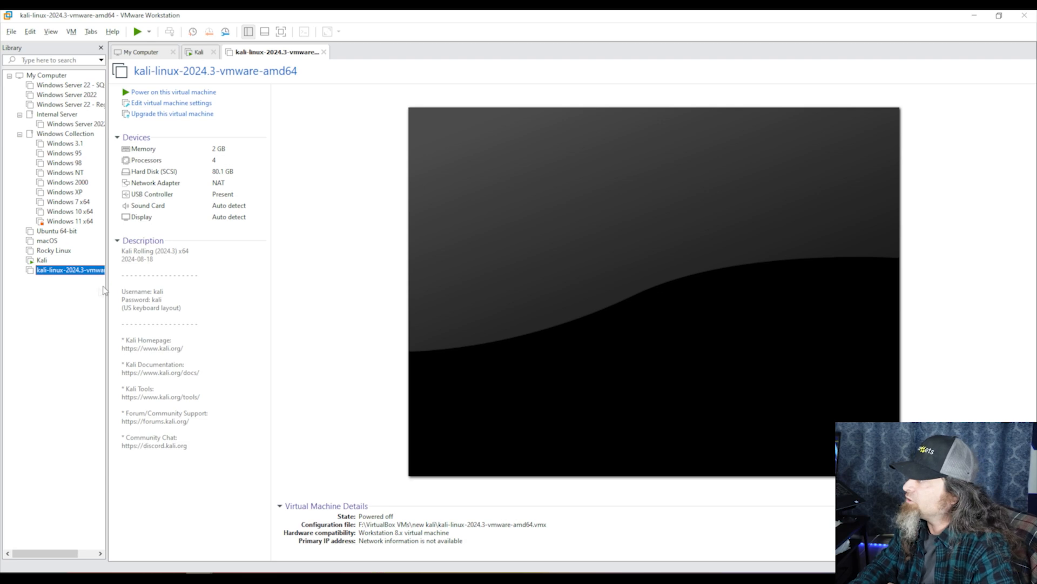
pyautogui.moveTo(196, 445); pyautogui.dragTo(115, 250)
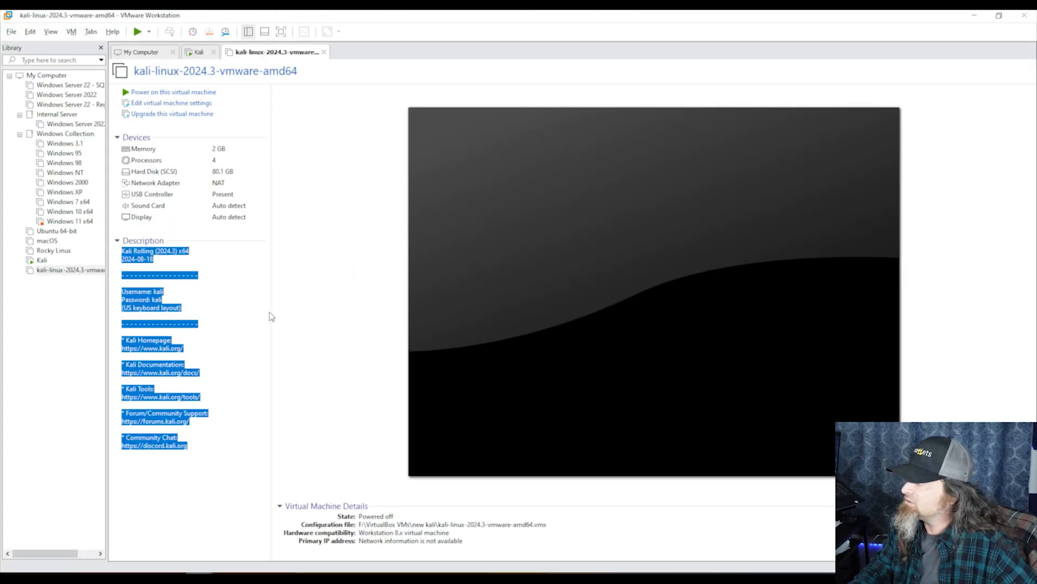
pyautogui.click(312, 245)
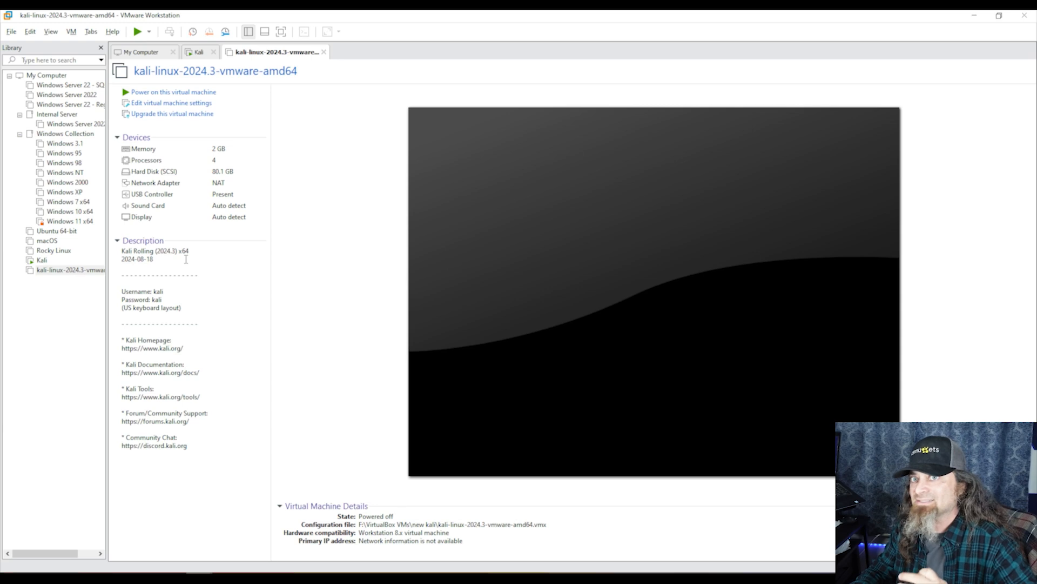
# Power on the Kali VM and boot the default Kali GNU/Linux GRUB entry
pyautogui.click(172, 95)
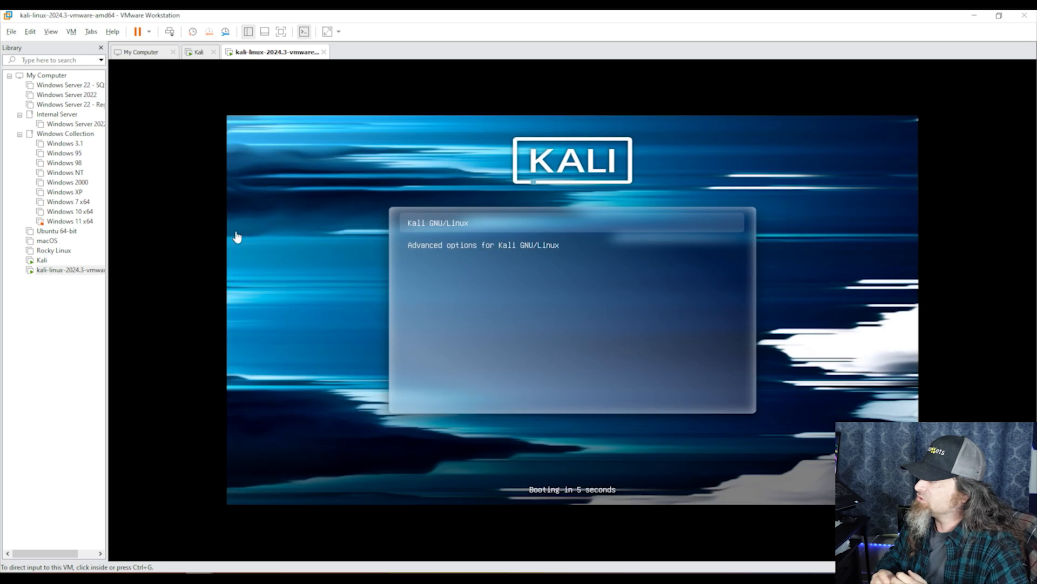
pyautogui.click(237, 236)
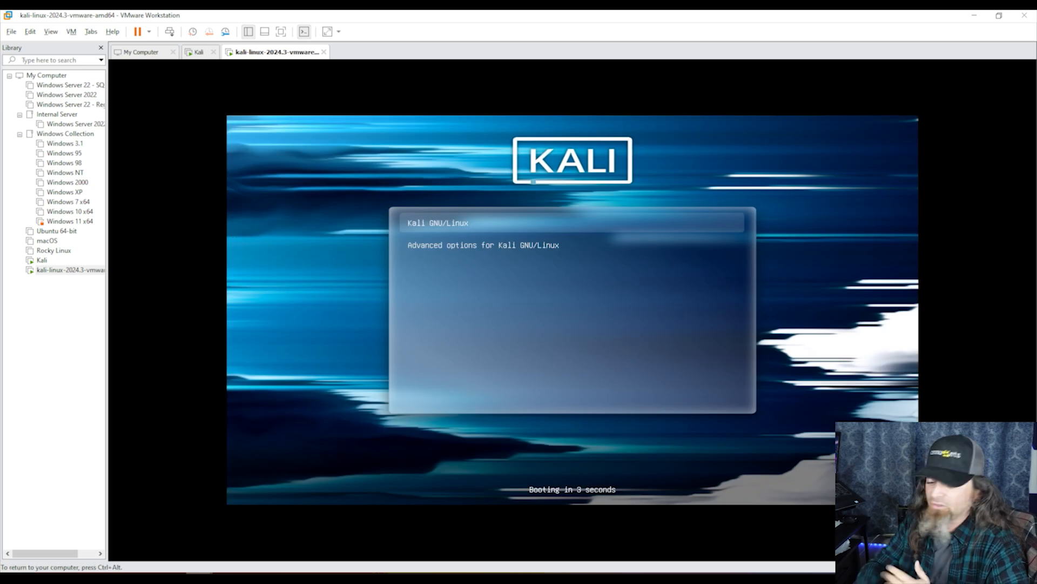
pyautogui.press('Return')
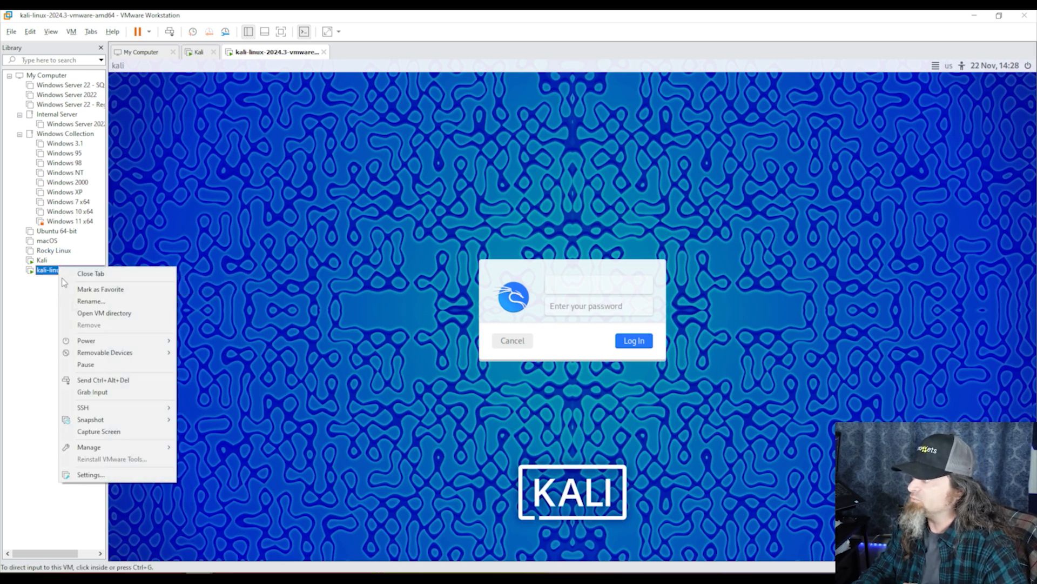
# Review the Kali VM's hardware in its Settings dialog, then close it
pyautogui.click(91, 474)
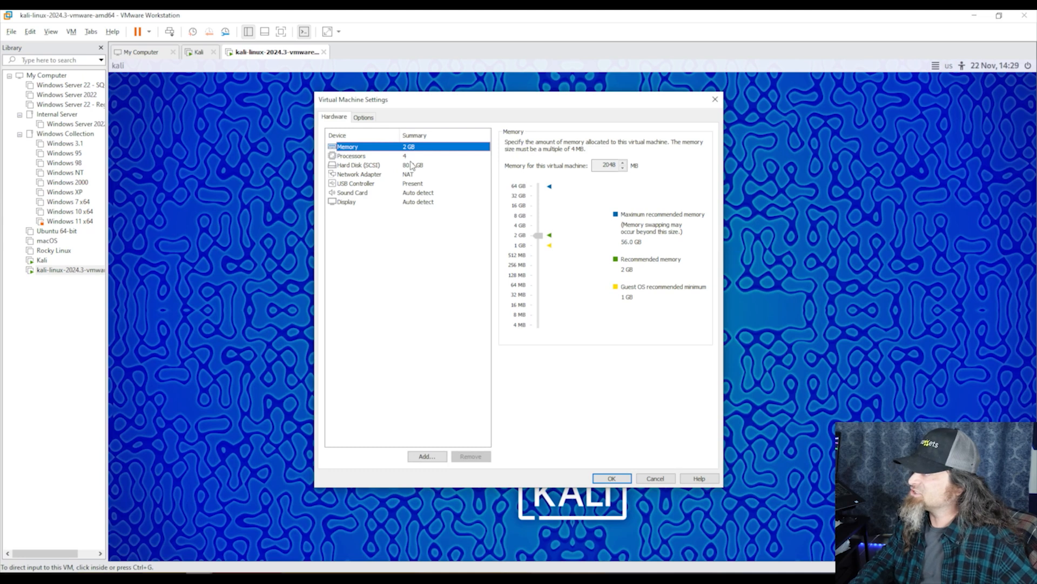
pyautogui.click(714, 100)
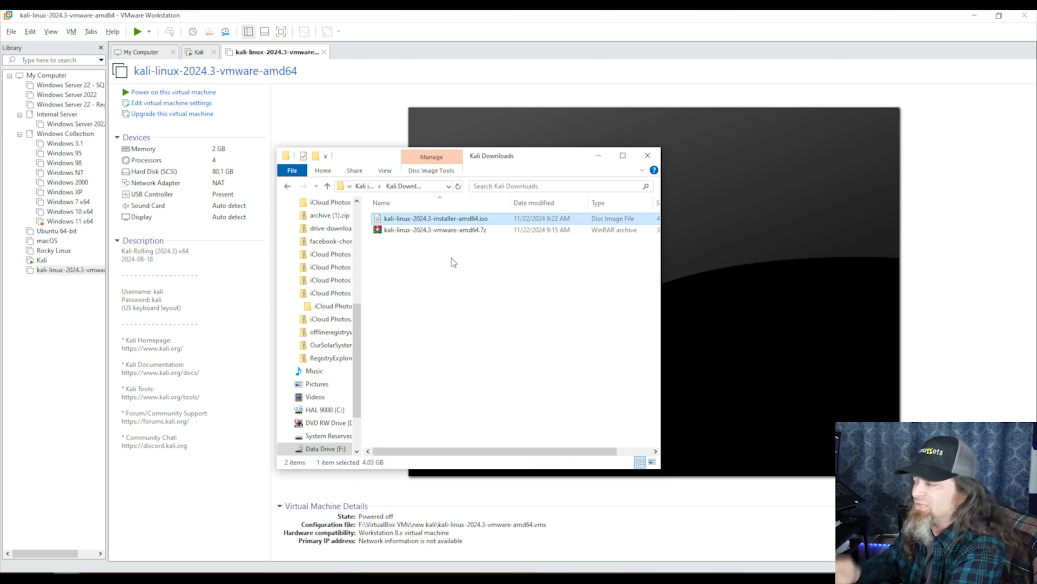
# Copy the Kali Downloads folder path and return to VMware Workstation
pyautogui.click(431, 185)
pyautogui.click(450, 324)
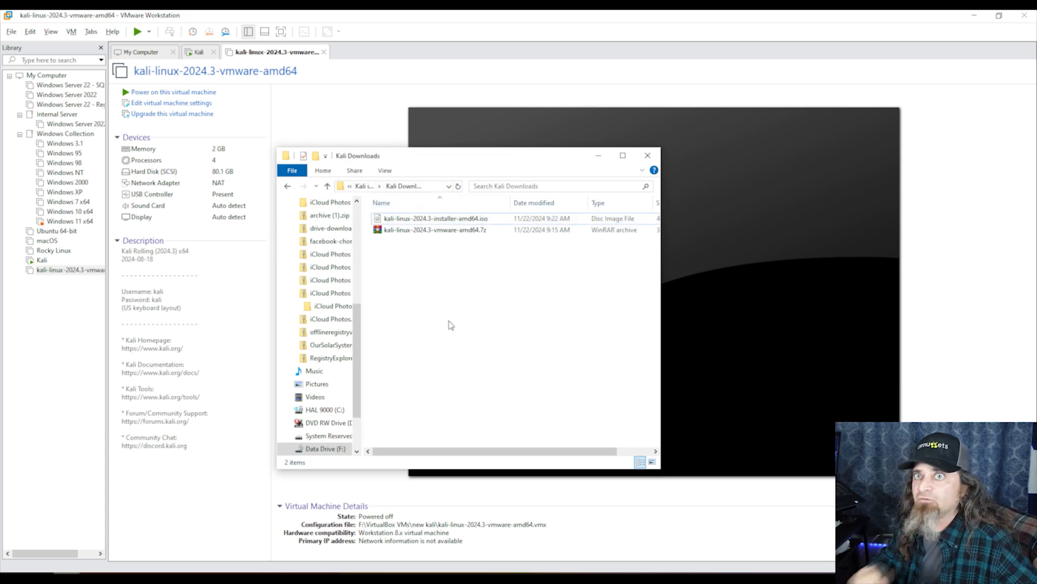
pyautogui.click(93, 353)
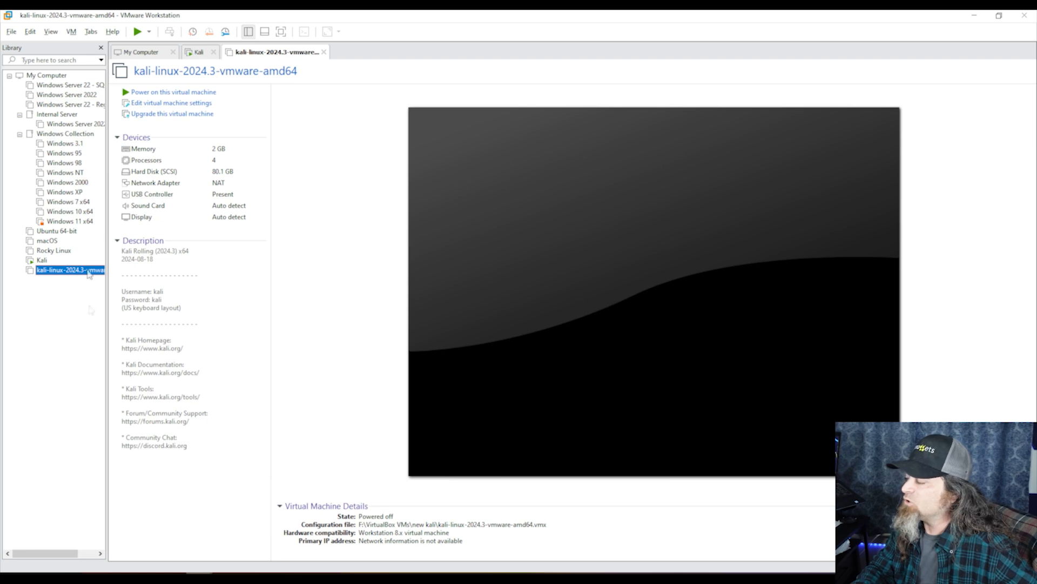
# Start a Custom new VM with Workstation 17.5 compatibility, installing from an ISO image
pyautogui.click(11, 32)
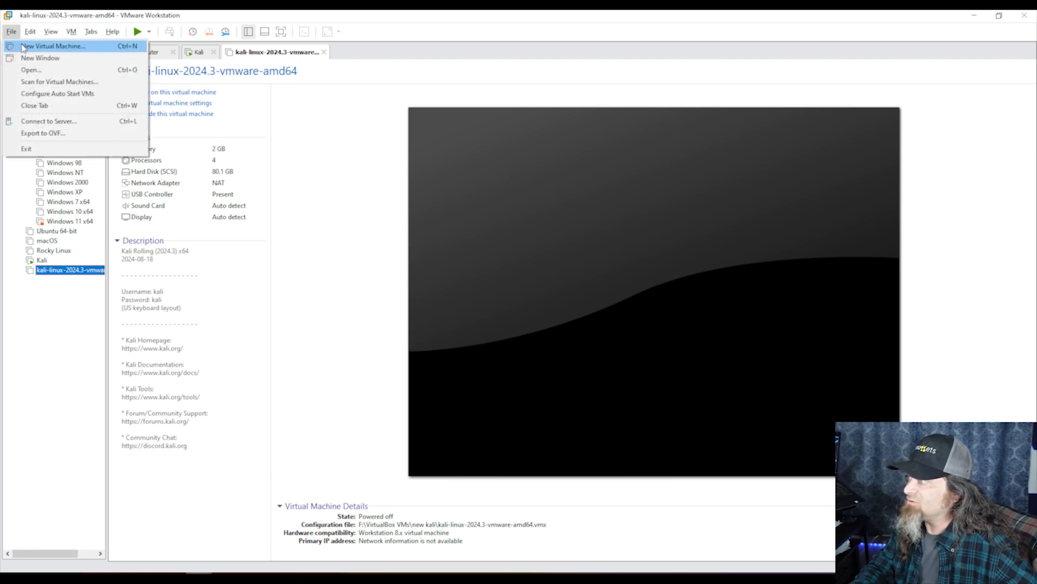
pyautogui.click(24, 47)
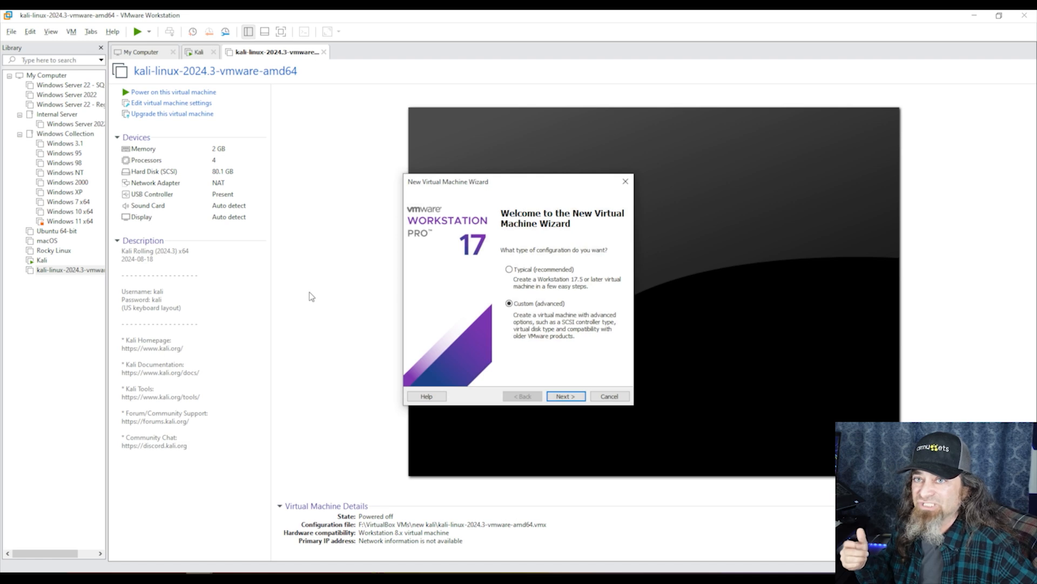
pyautogui.click(565, 395)
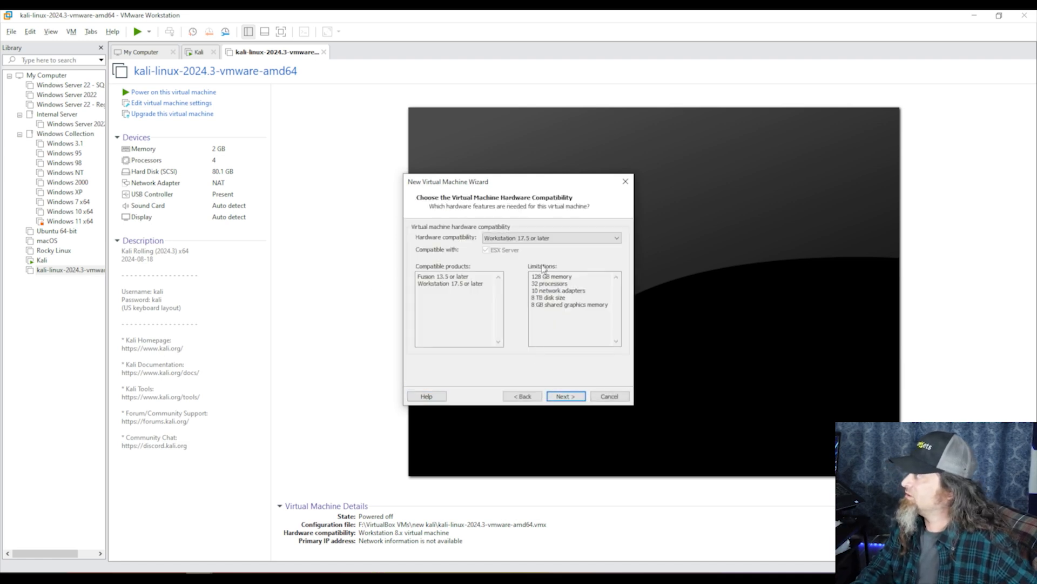
pyautogui.click(571, 399)
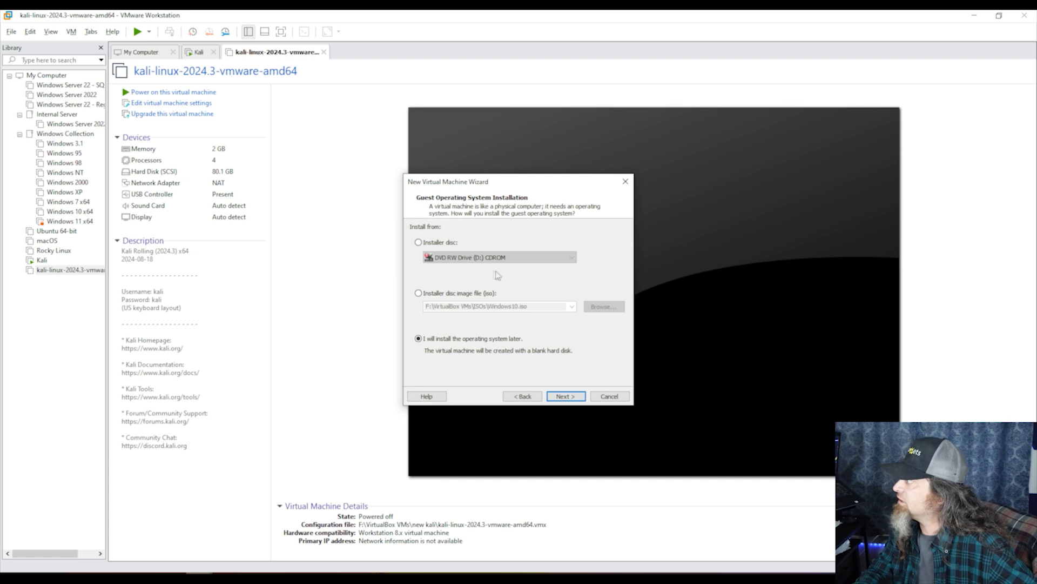
pyautogui.click(462, 294)
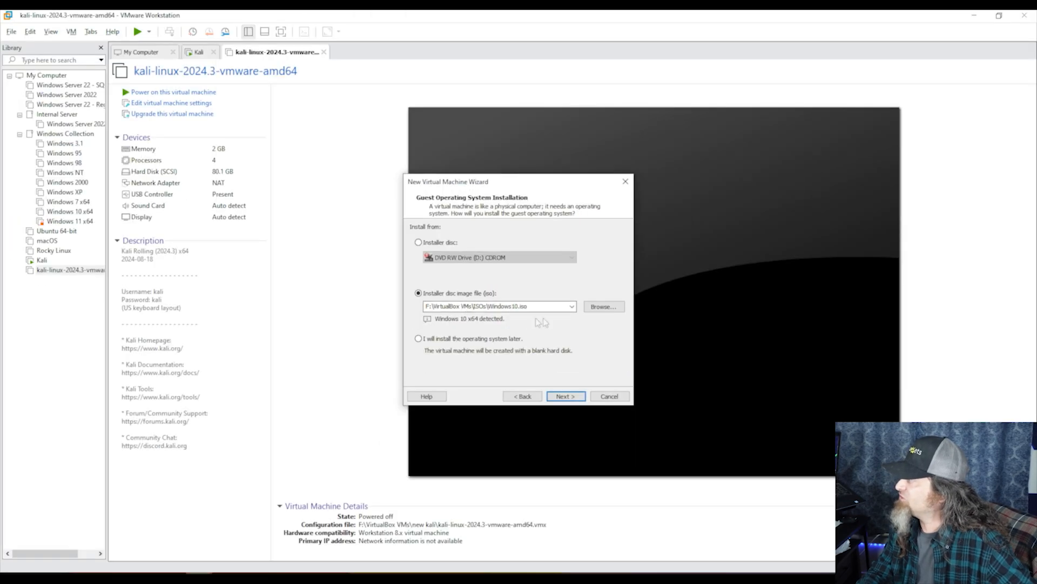
pyautogui.click(592, 310)
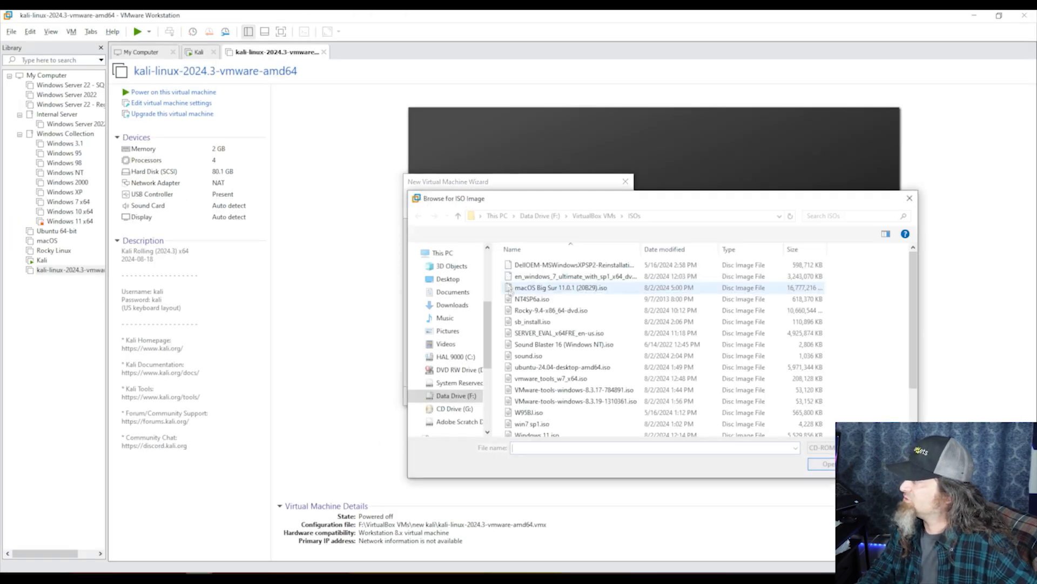
# Select kali-linux-2024.3-installer-amd64.iso from the Kali Downloads folder as the installer image
pyautogui.write('F:\\CBT\\5 - Digital Forensics and Computer Examiner\\Kali intro\\Kali Downloads')
pyautogui.press('Return')
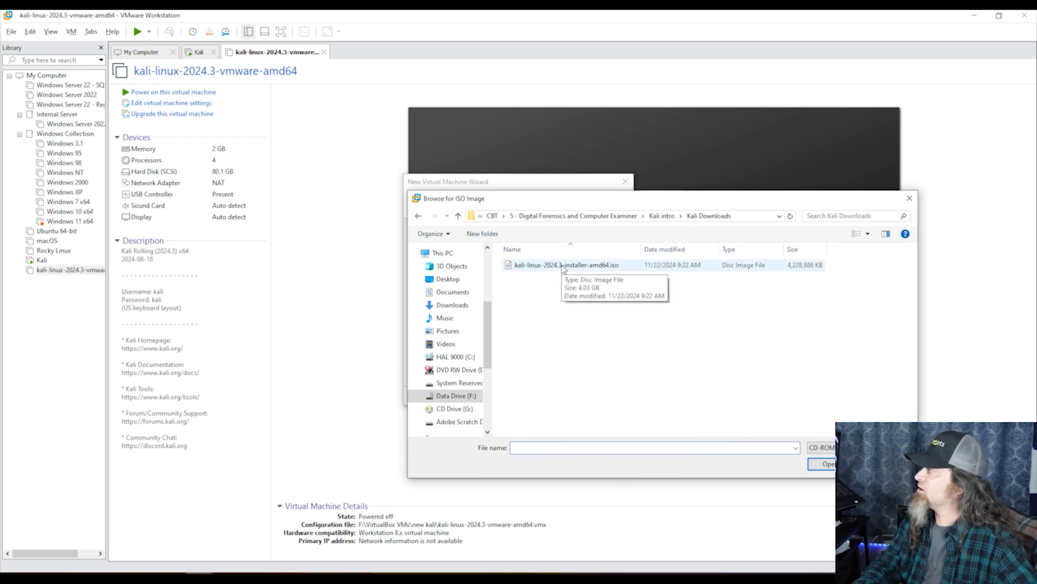
pyautogui.doubleClick(563, 265)
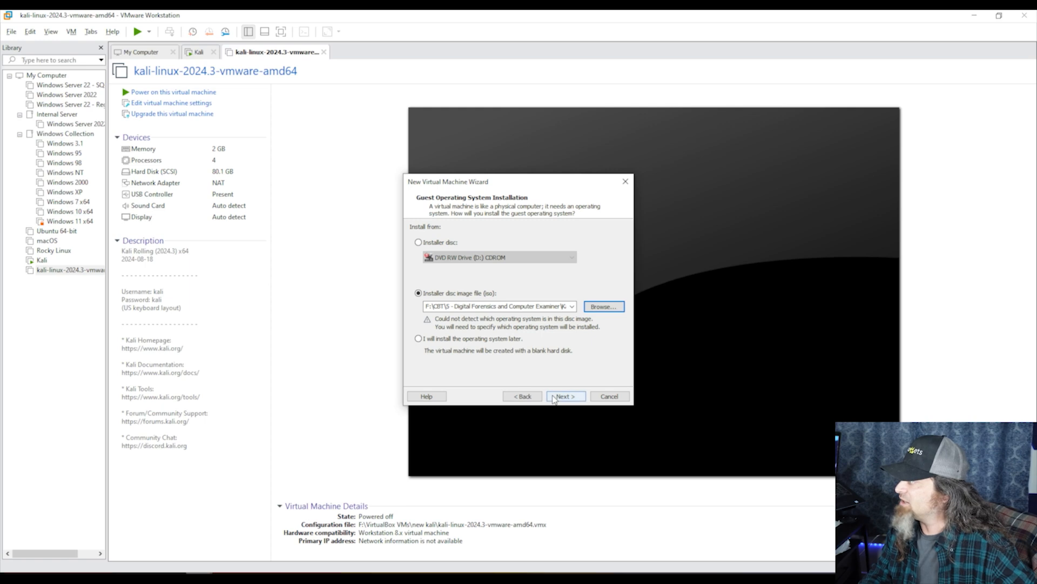
# Set the guest operating system to Linux, version Ubuntu
pyautogui.click(551, 395)
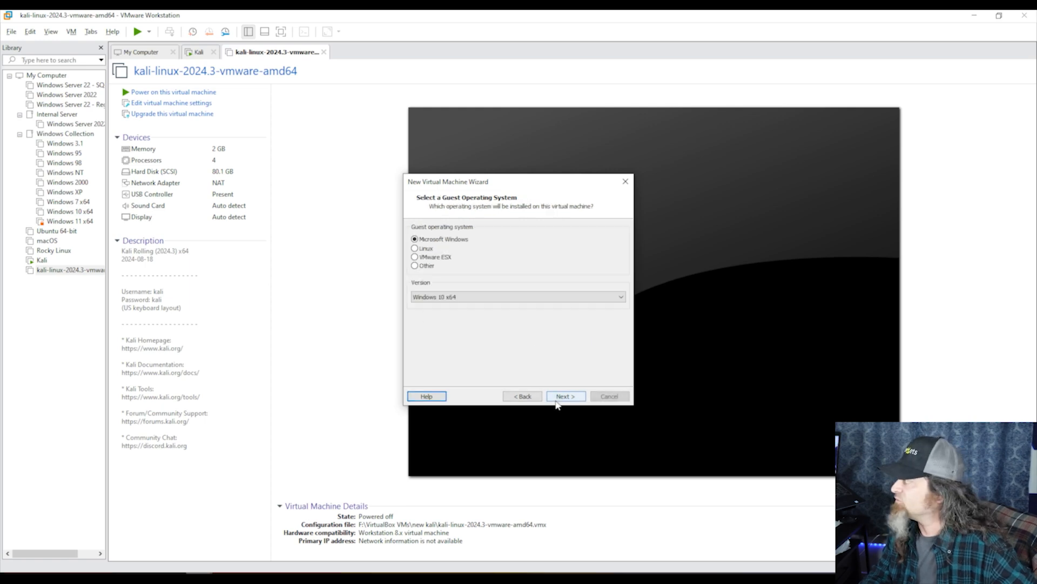
pyautogui.click(427, 250)
pyautogui.click(447, 301)
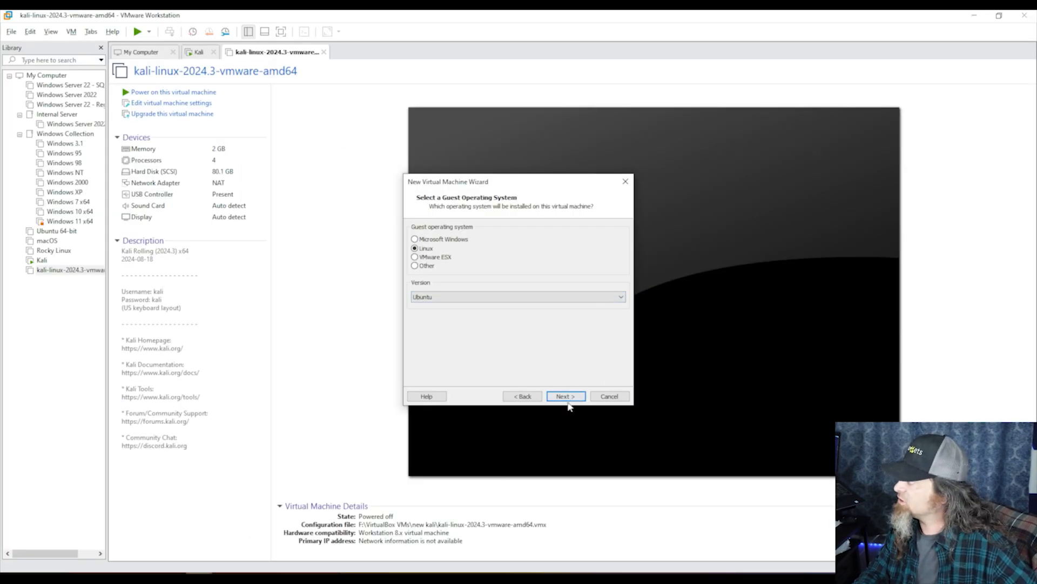
pyautogui.click(584, 500)
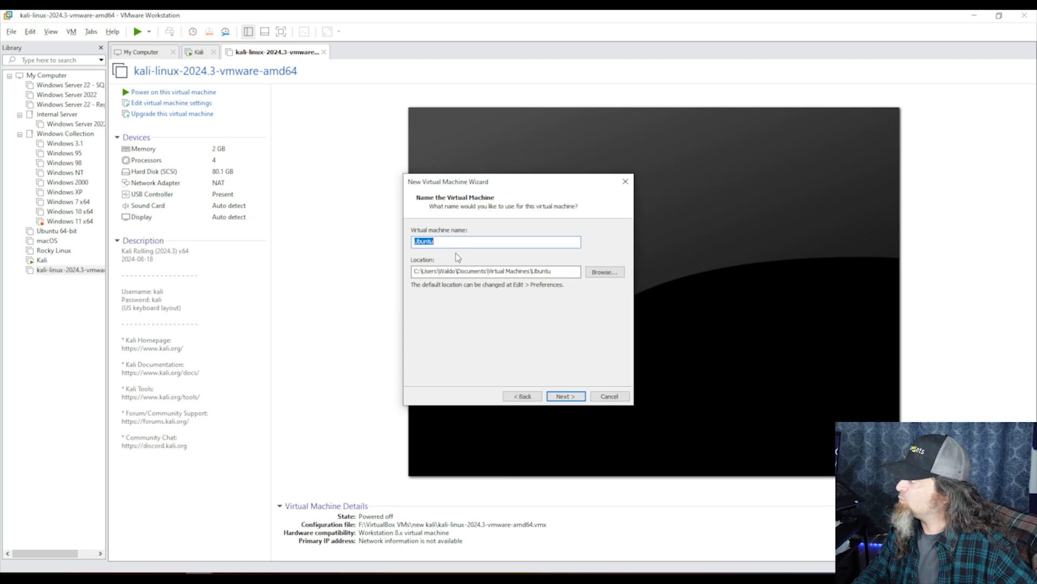
# Name the VM 'Kali - Fresh Install' and browse the F: drive for a storage folder
pyautogui.write('Kali 0')
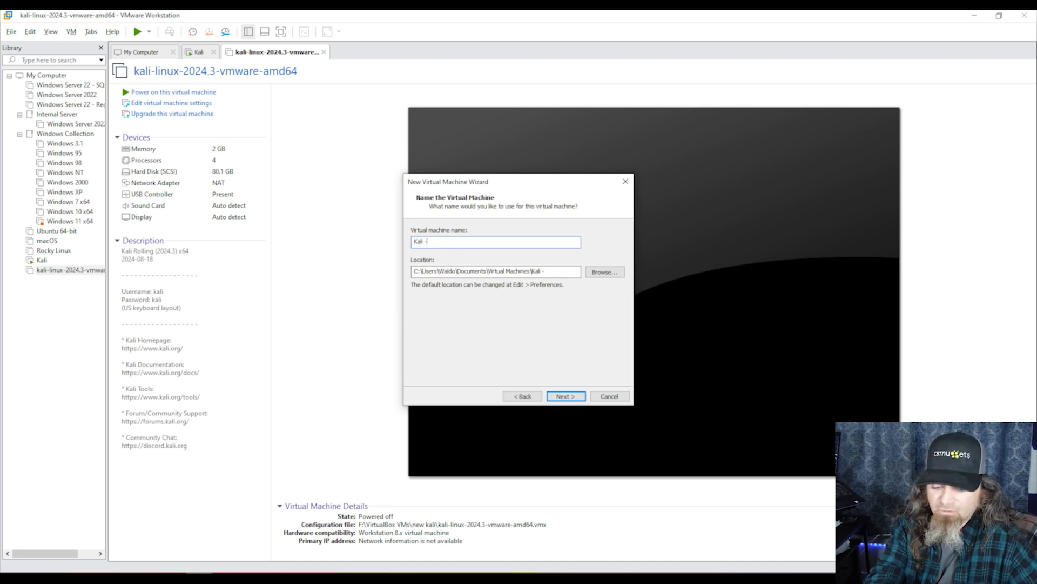
pyautogui.write(' Fresh Install')
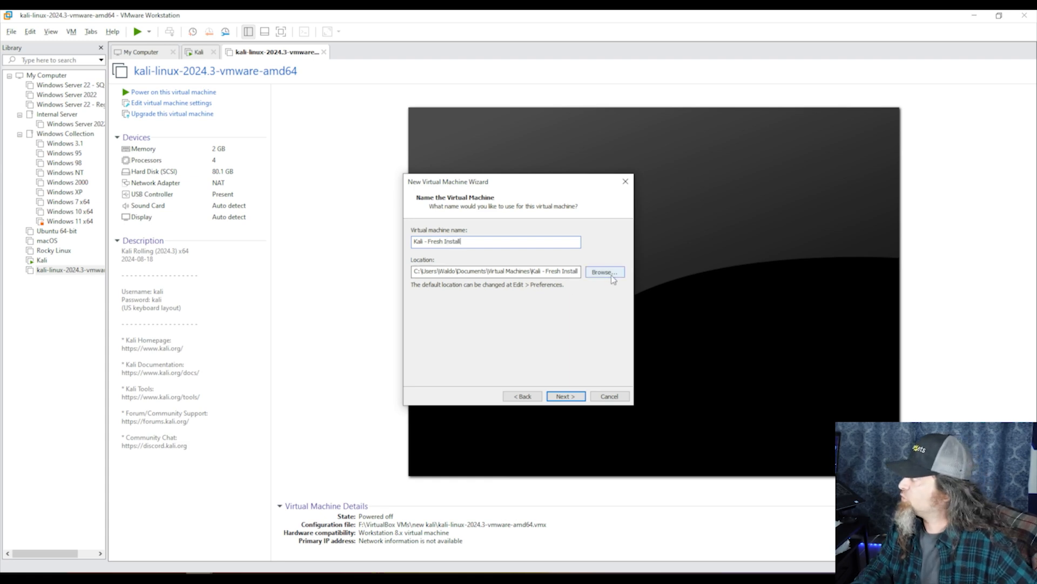
pyautogui.click(605, 272)
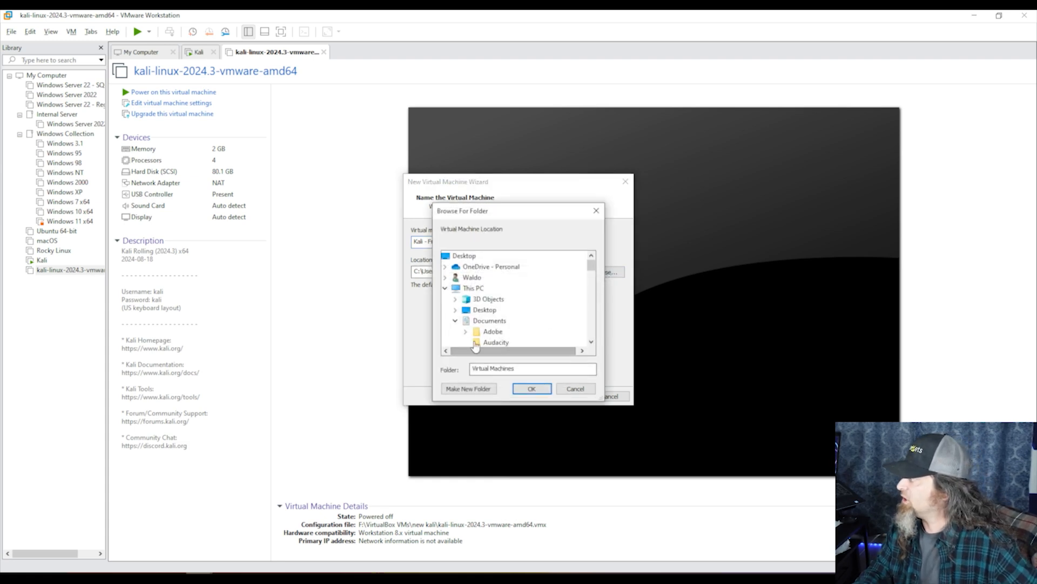
pyautogui.scroll(-7, 497, 325)
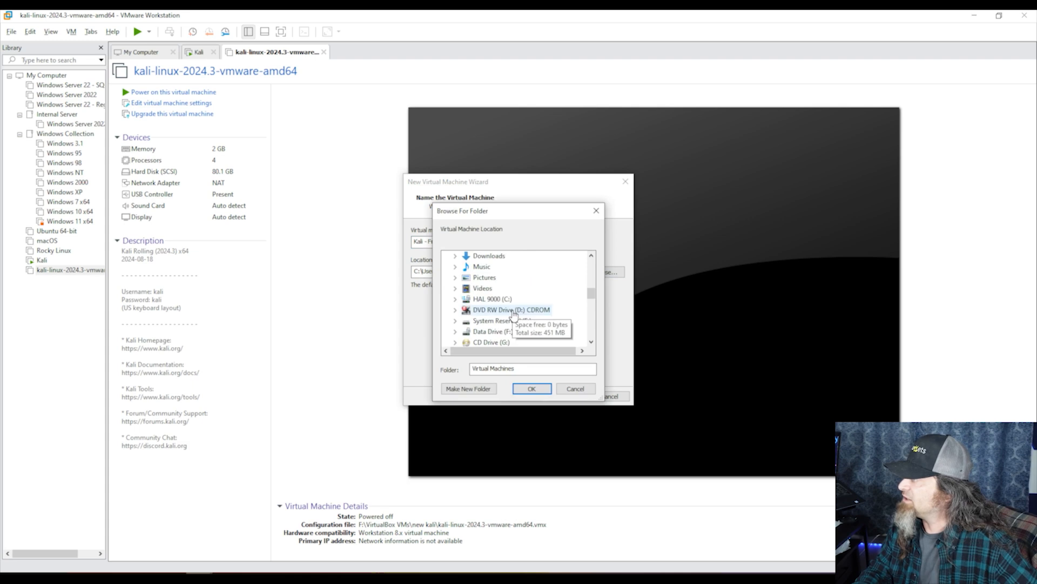
pyautogui.scroll(-1, 511, 315)
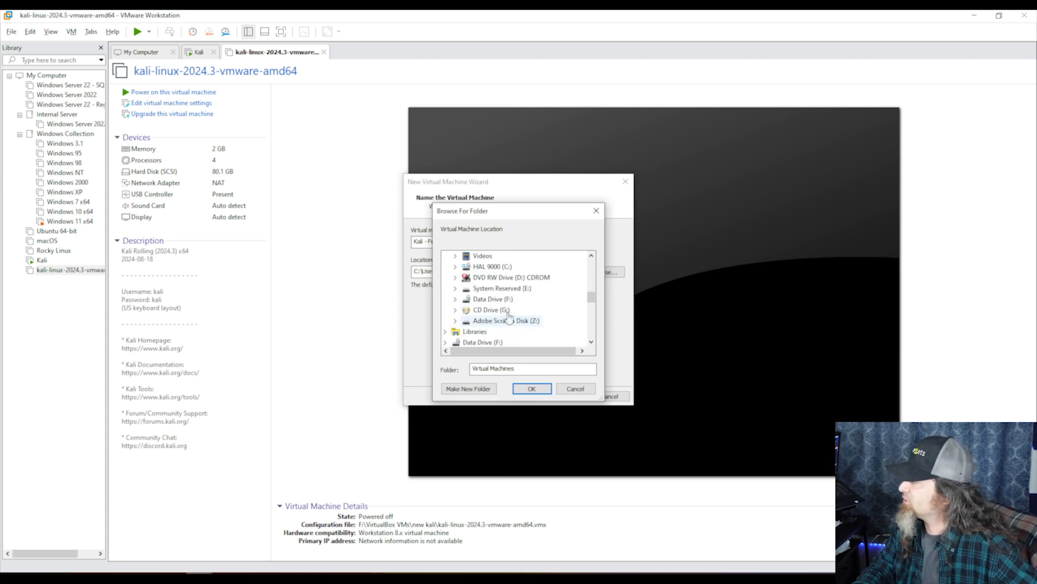
pyautogui.click(500, 299)
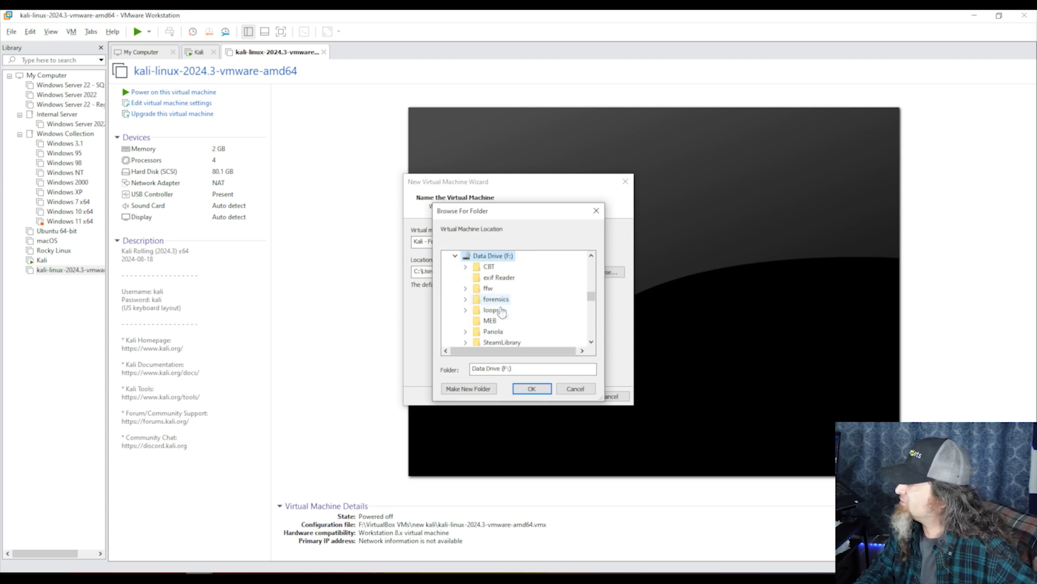
pyautogui.scroll(-1, 510, 322)
pyautogui.scroll(1, 508, 313)
pyautogui.click(490, 268)
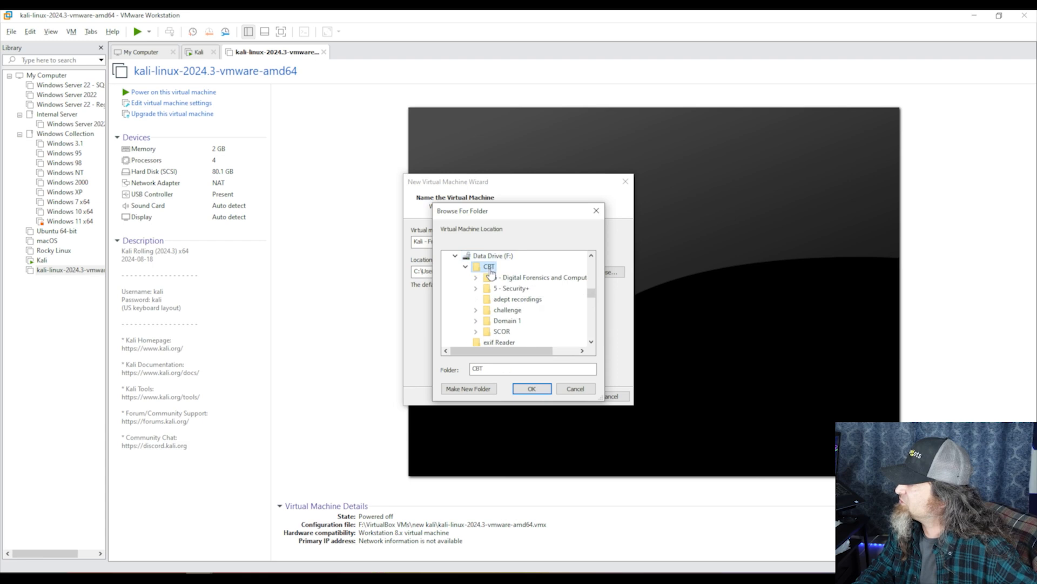
pyautogui.doubleClick(492, 277)
pyautogui.doubleClick(494, 301)
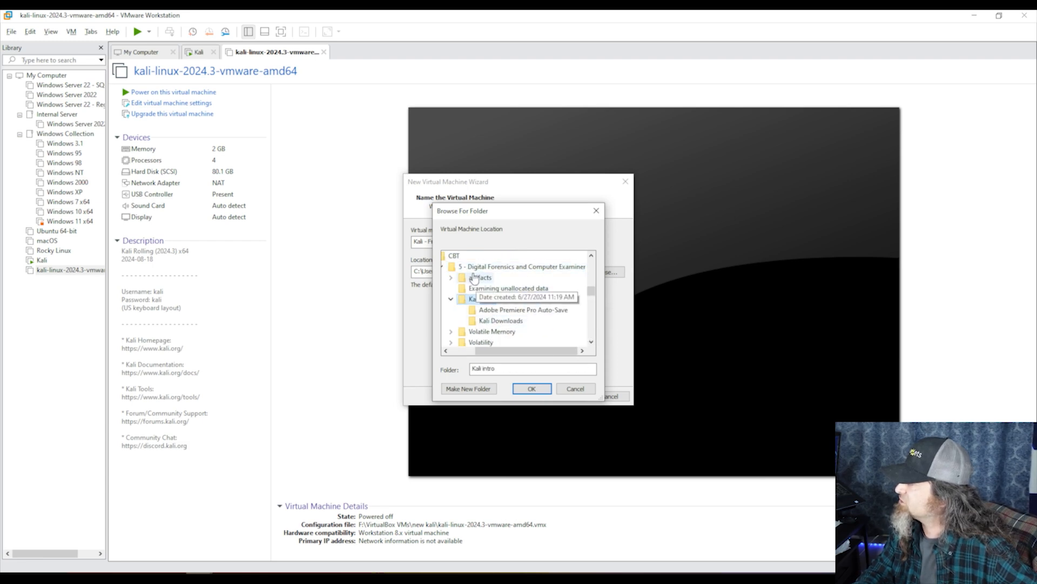
pyautogui.click(454, 255)
pyautogui.scroll(-2, 496, 338)
pyautogui.scroll(-6, 495, 336)
# Create folder 'new kali 2' under F:\VirtualBox VMs and use it as the VM location
pyautogui.click(496, 298)
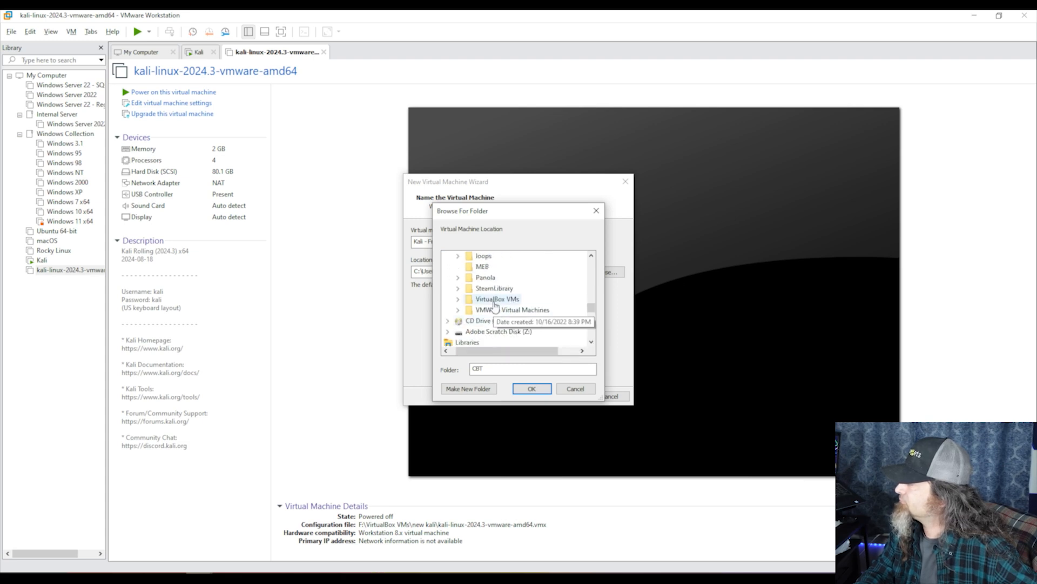
pyautogui.click(468, 389)
pyautogui.write('new kali')
pyautogui.press('Return')
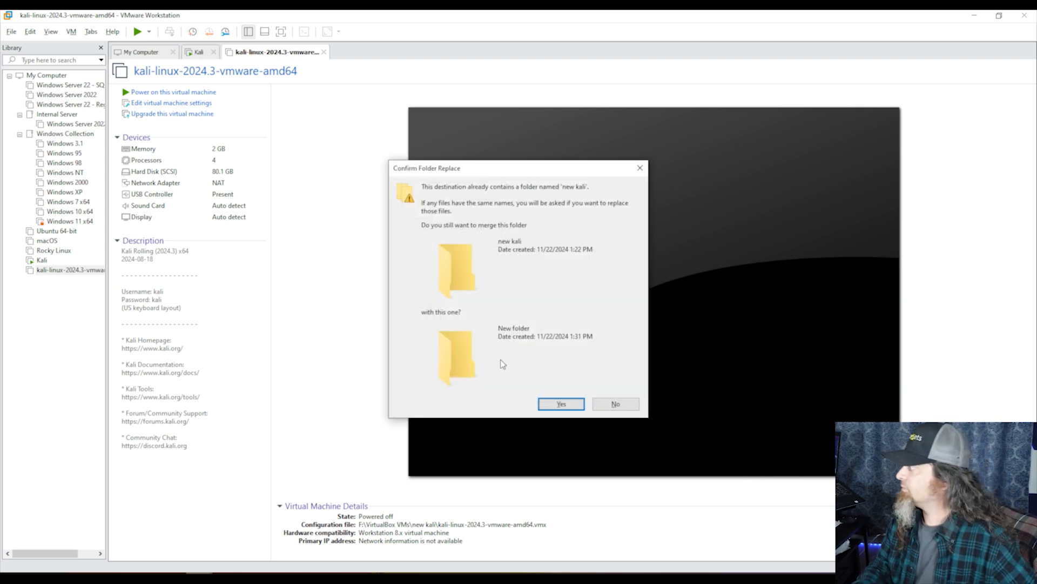
pyautogui.click(616, 404)
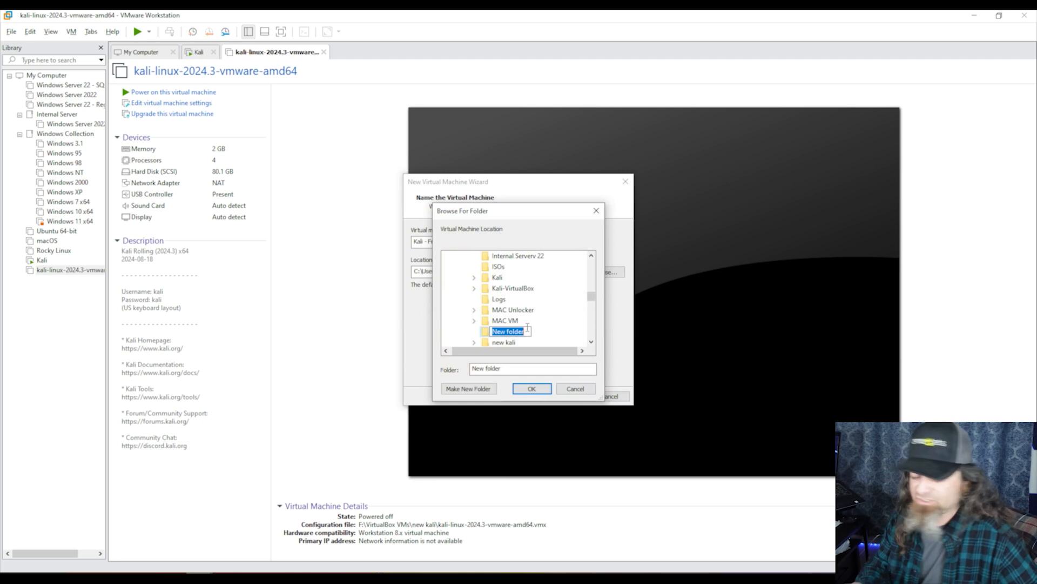
pyautogui.write('new kali 2')
pyautogui.press('Return')
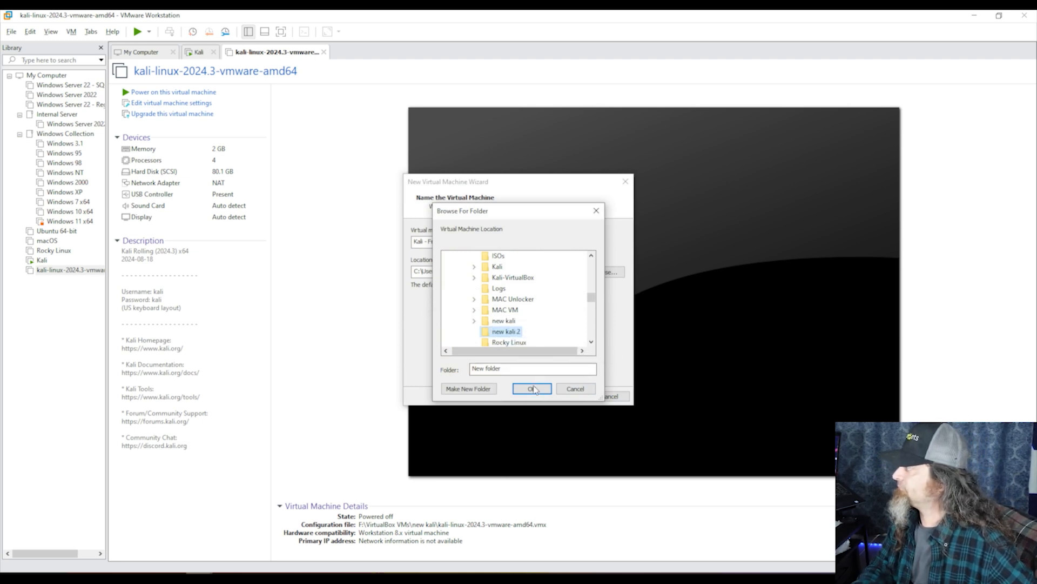
pyautogui.click(532, 386)
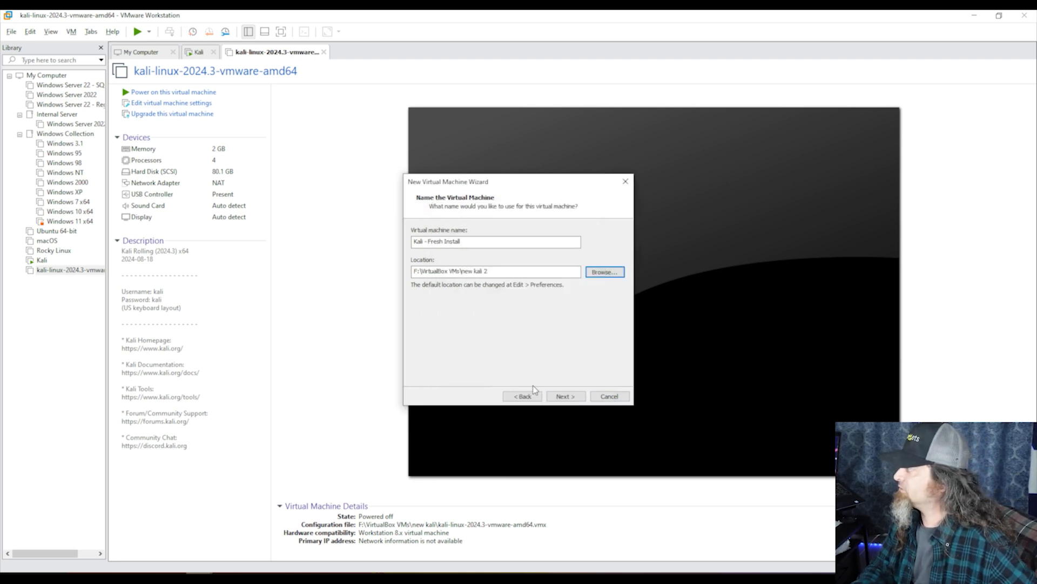
pyautogui.click(564, 398)
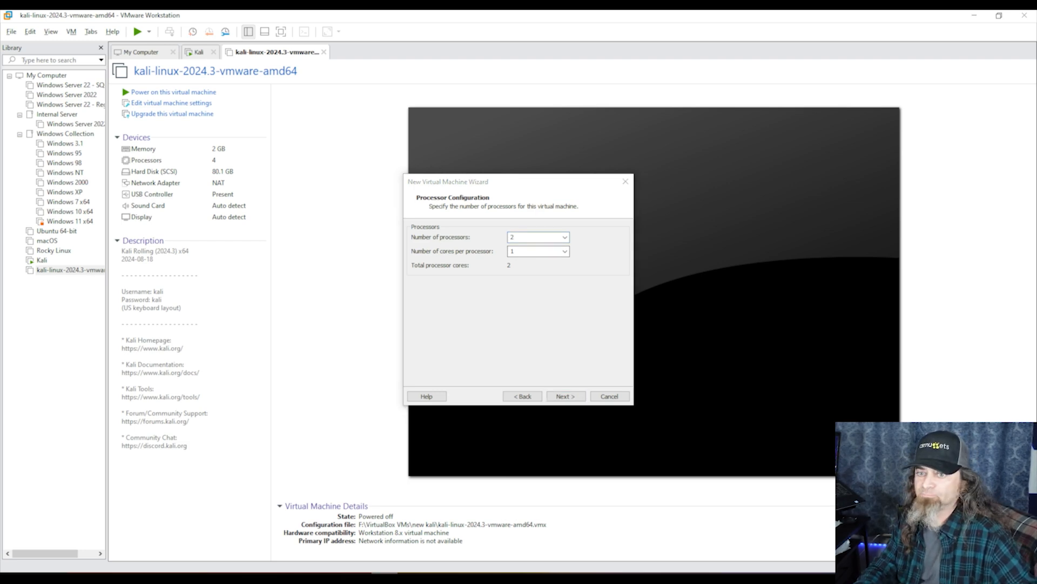
# Check the host's 8-core CPU and 64 GB memory on Task Manager's Performance pages
pyautogui.click(275, 164)
pyautogui.click(278, 198)
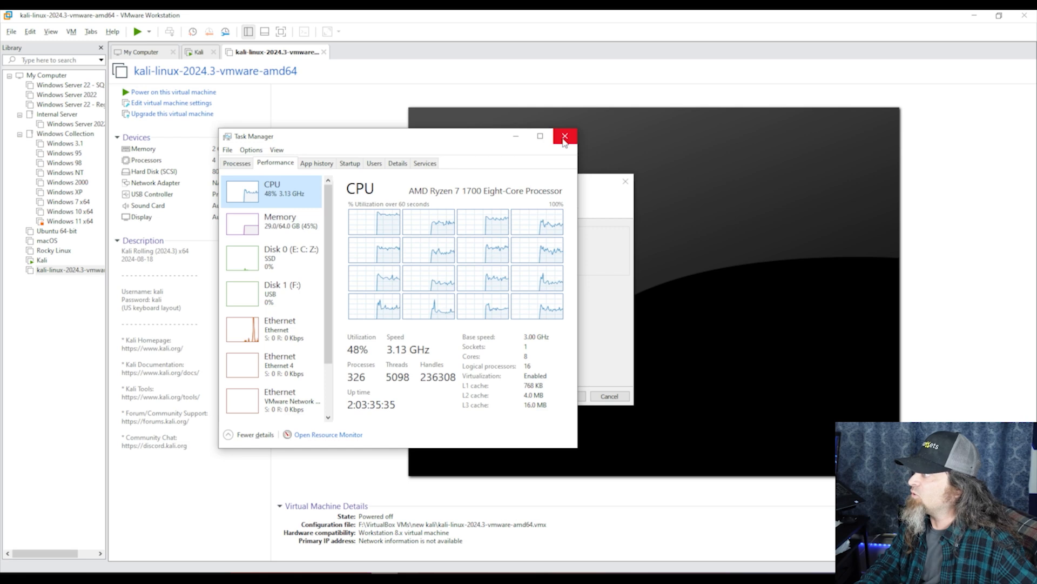
pyautogui.click(267, 224)
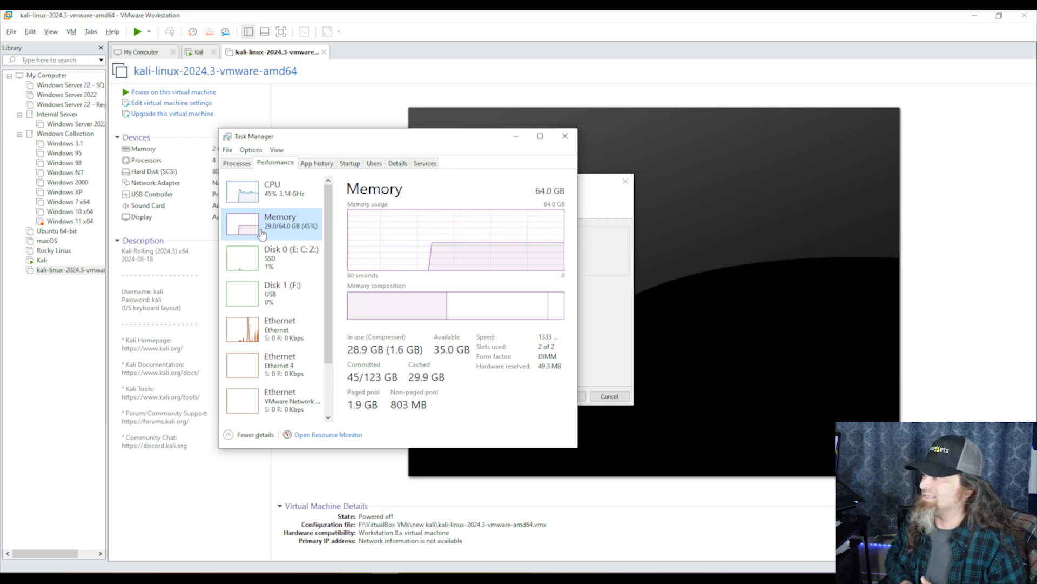
# Close Task Manager and set 2 cores per processor for the VM
pyautogui.click(564, 137)
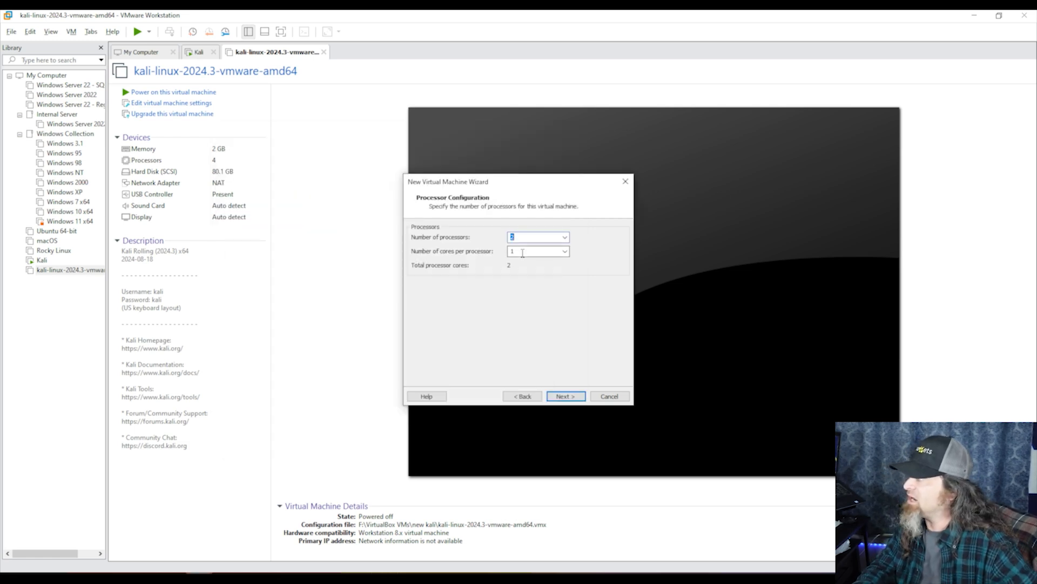
pyautogui.click(565, 251)
pyautogui.click(537, 265)
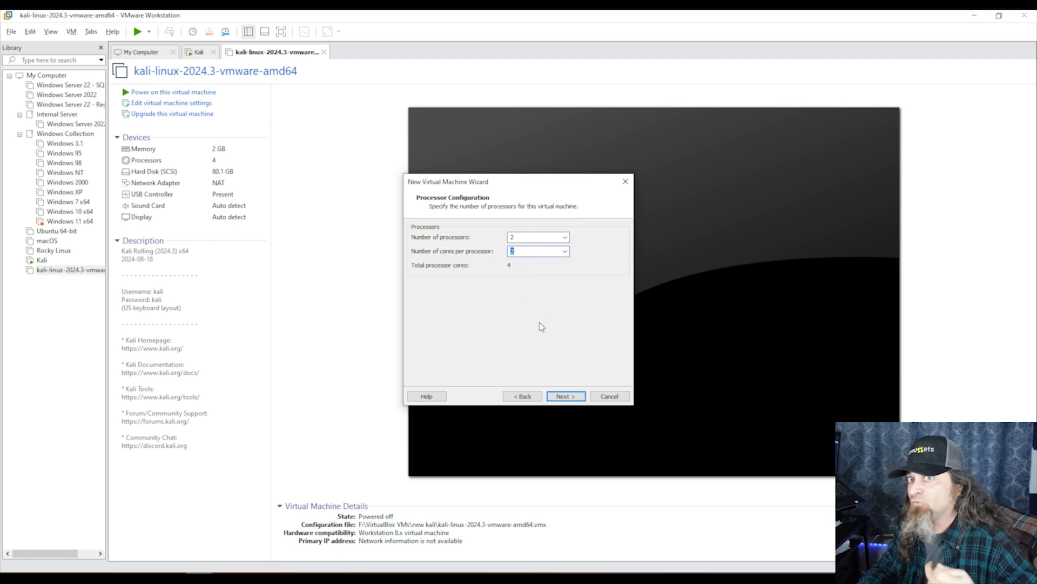
# Give the virtual machine 8 GB (8192 MB) of memory
pyautogui.click(566, 396)
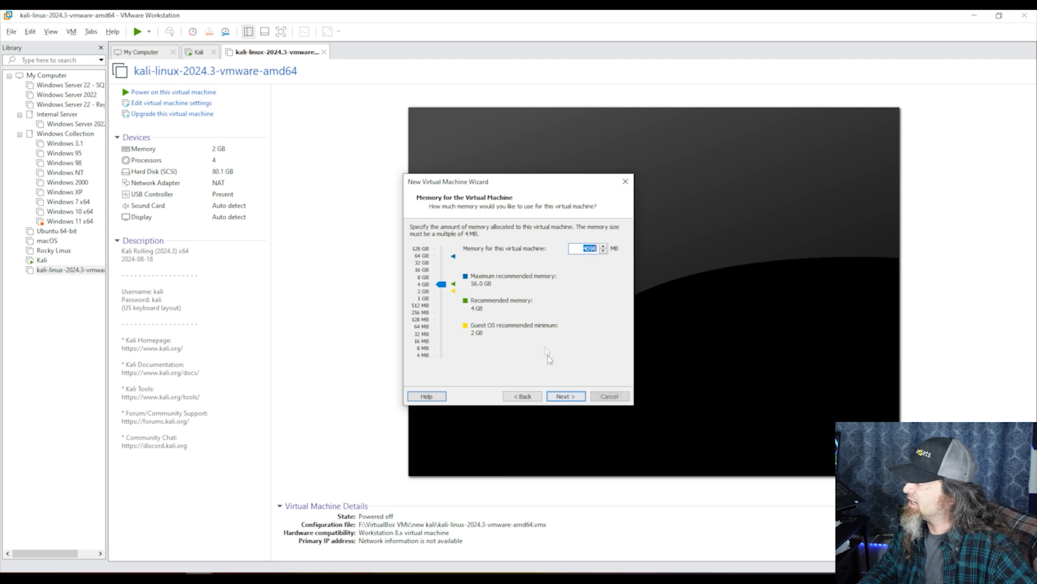
pyautogui.click(422, 277)
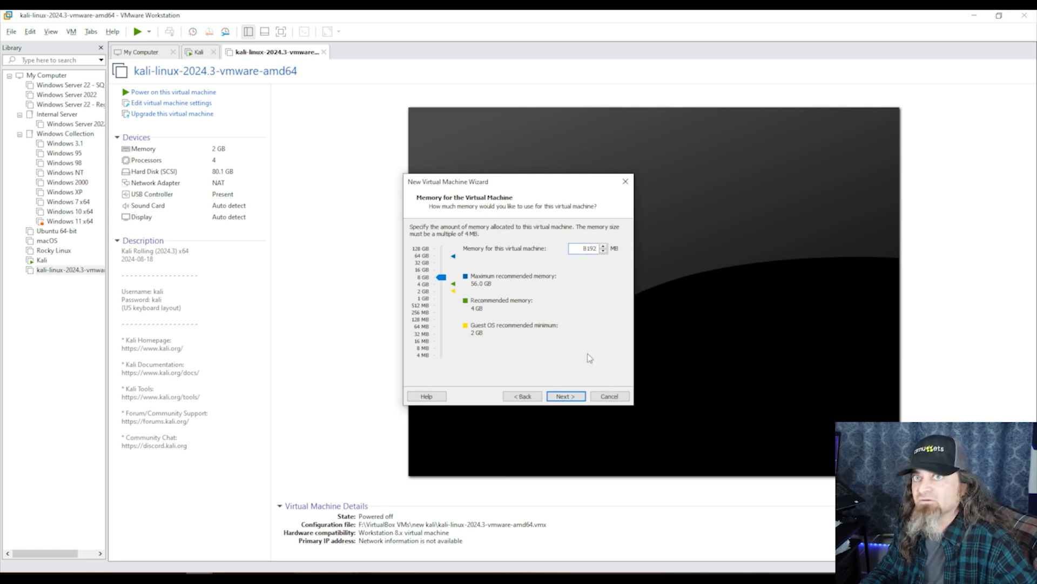
pyautogui.click(579, 399)
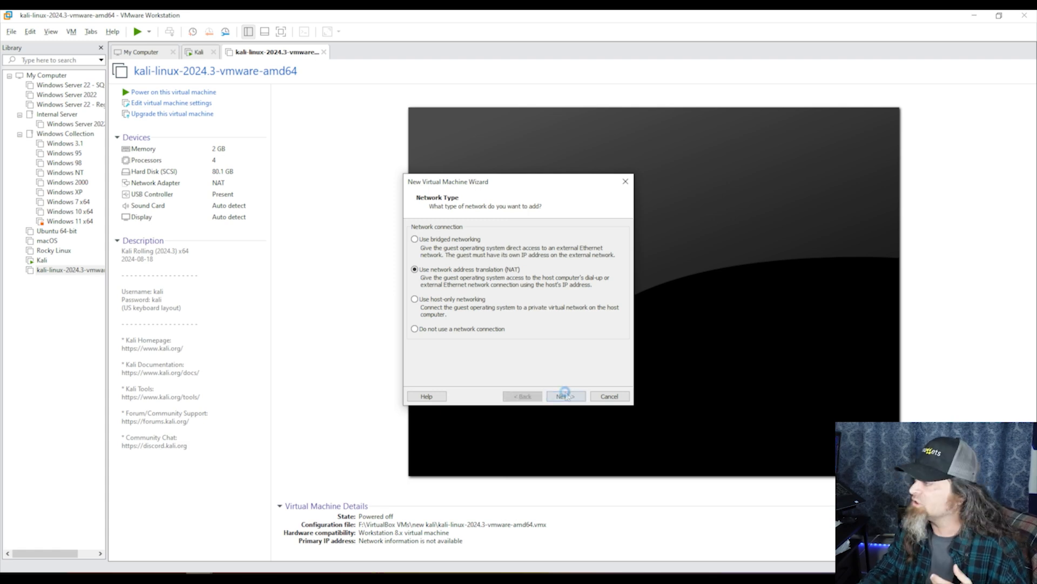
# Keep the defaults: NAT networking, LSI Logic controller and SCSI disk type
pyautogui.click(565, 397)
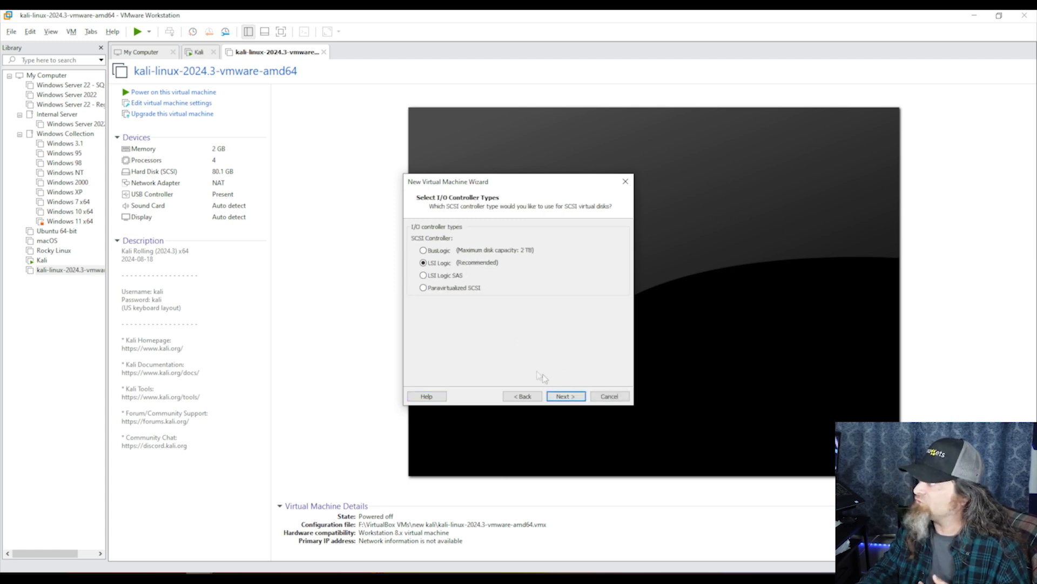
pyautogui.click(560, 390)
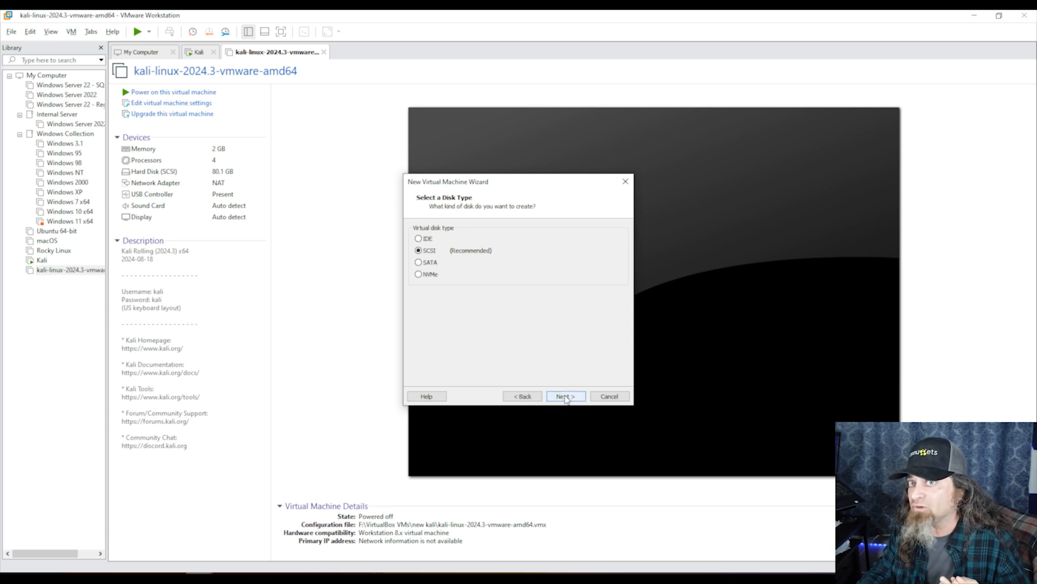
pyautogui.click(565, 397)
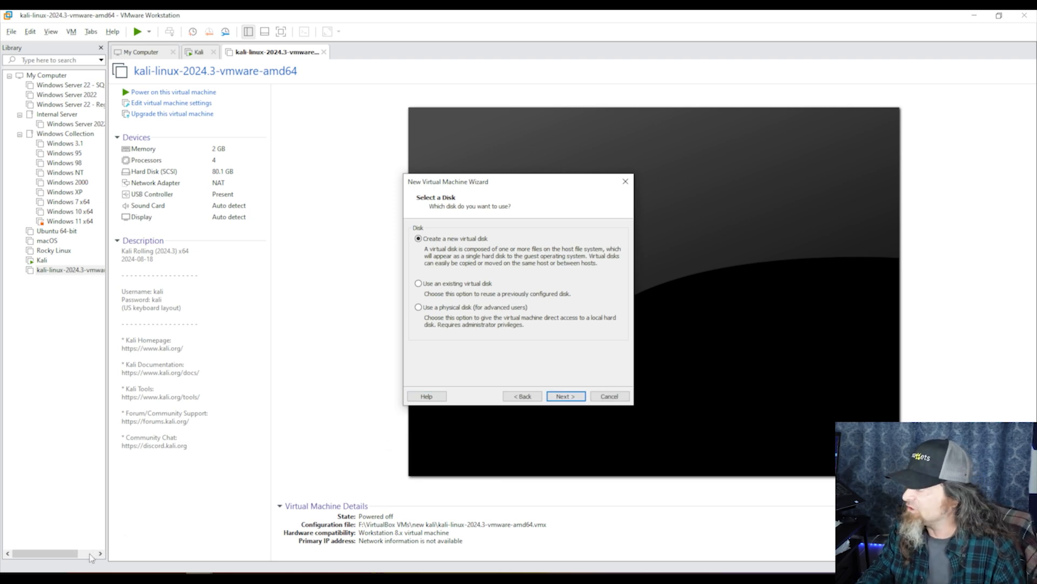
pyautogui.moveTo(65, 573)
pyautogui.click(190, 547)
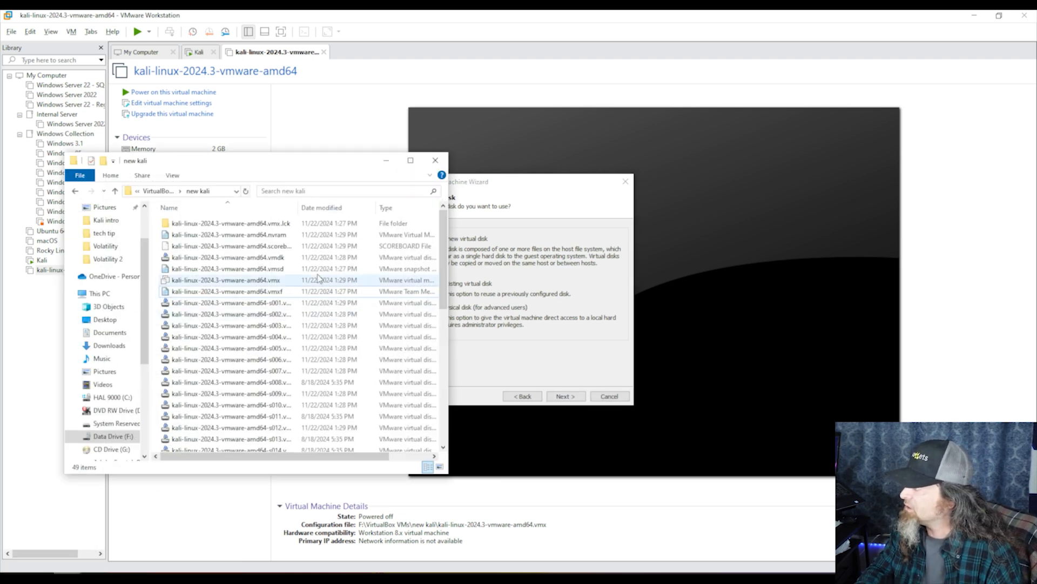
pyautogui.scroll(-3, 249, 325)
pyautogui.scroll(-4, 248, 324)
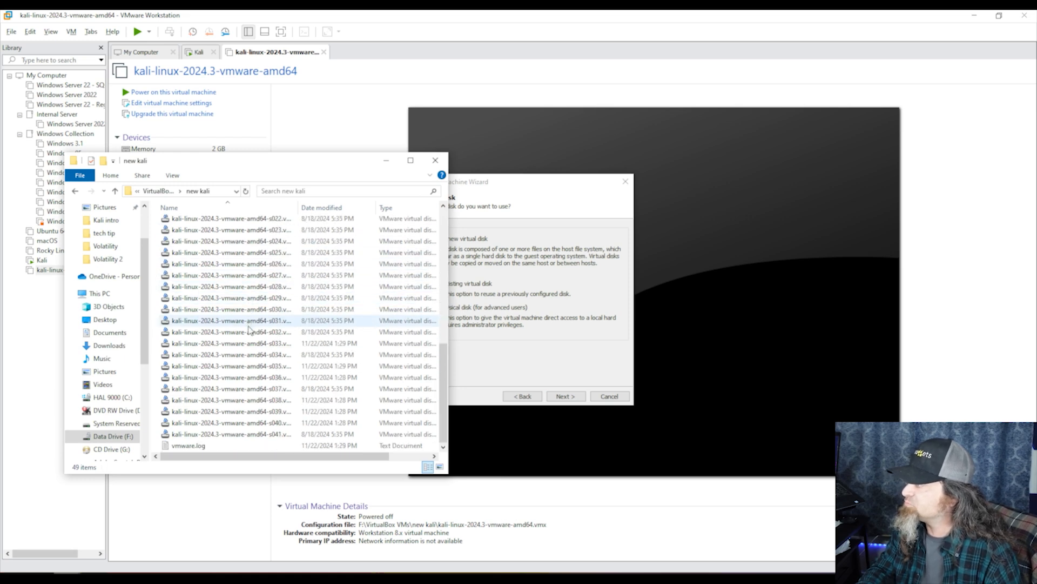
pyautogui.scroll(4, 248, 328)
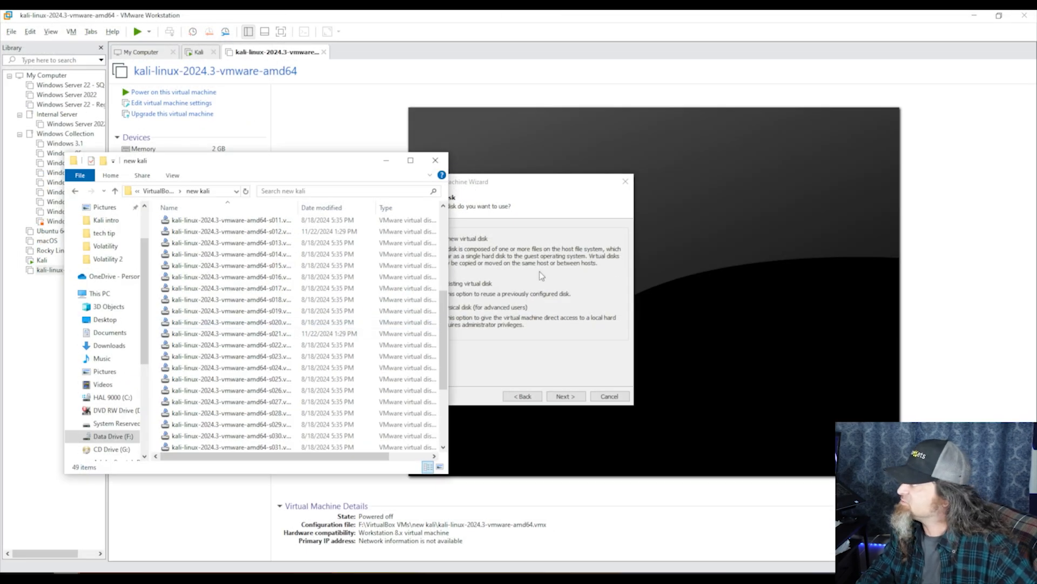
pyautogui.click(825, 205)
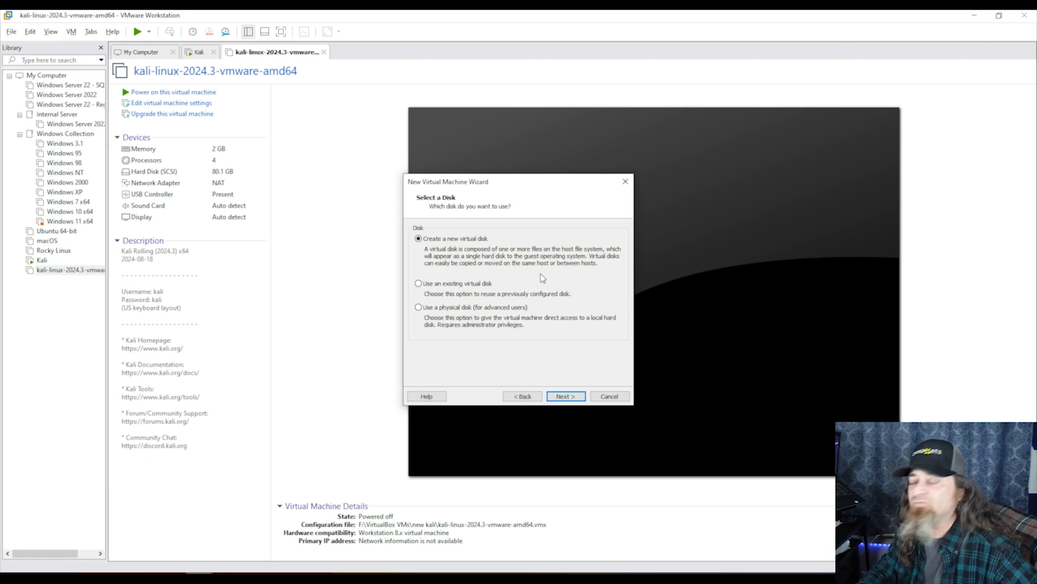
pyautogui.click(566, 396)
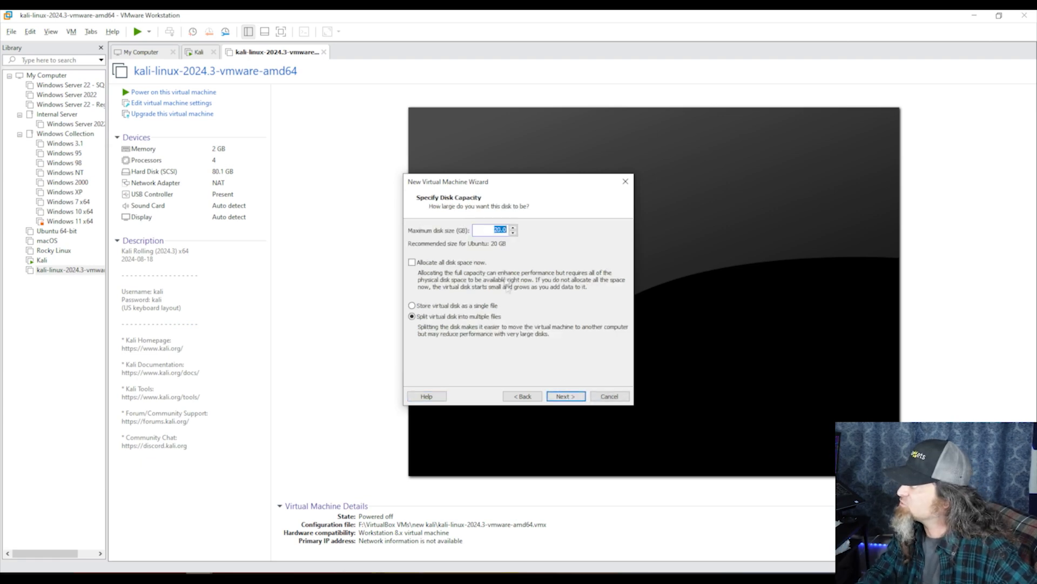
# Enter 100 as the maximum disk size in GB
pyautogui.write('100')
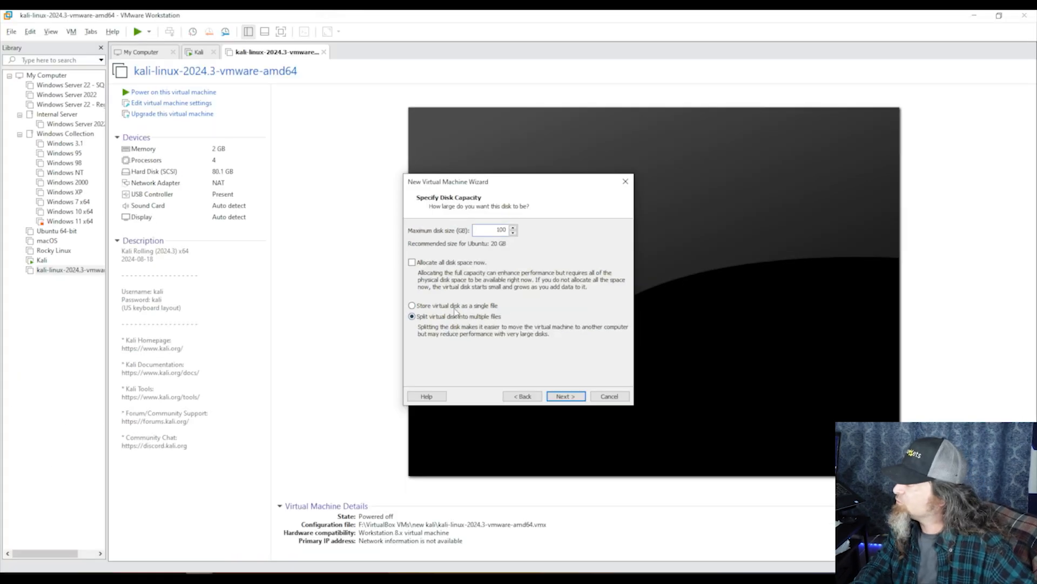
pyautogui.click(566, 399)
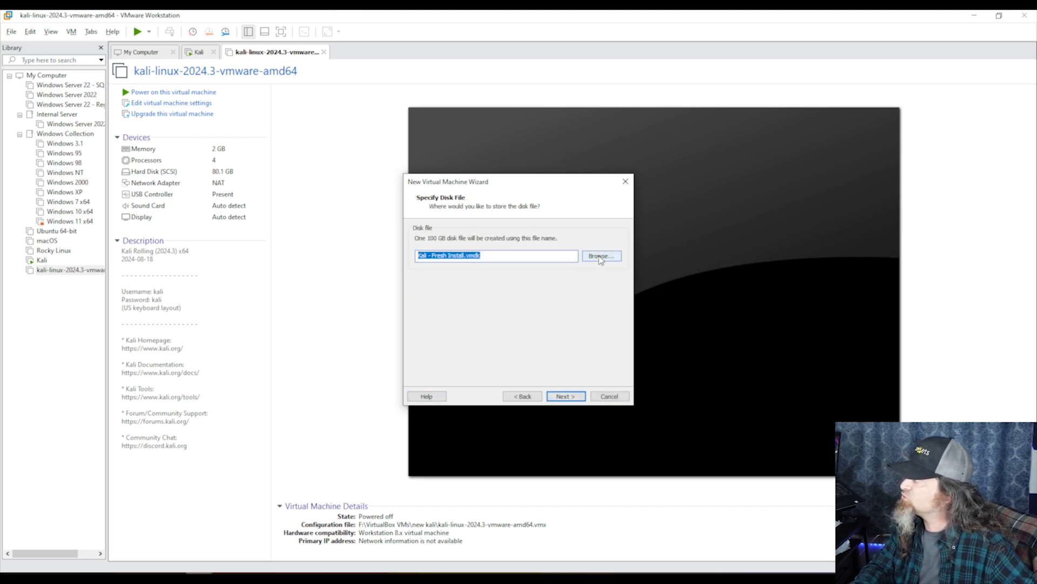
# Save Kali - Fresh Install.vmdk in F:\VirtualBox VMs\new kali 2
pyautogui.click(600, 257)
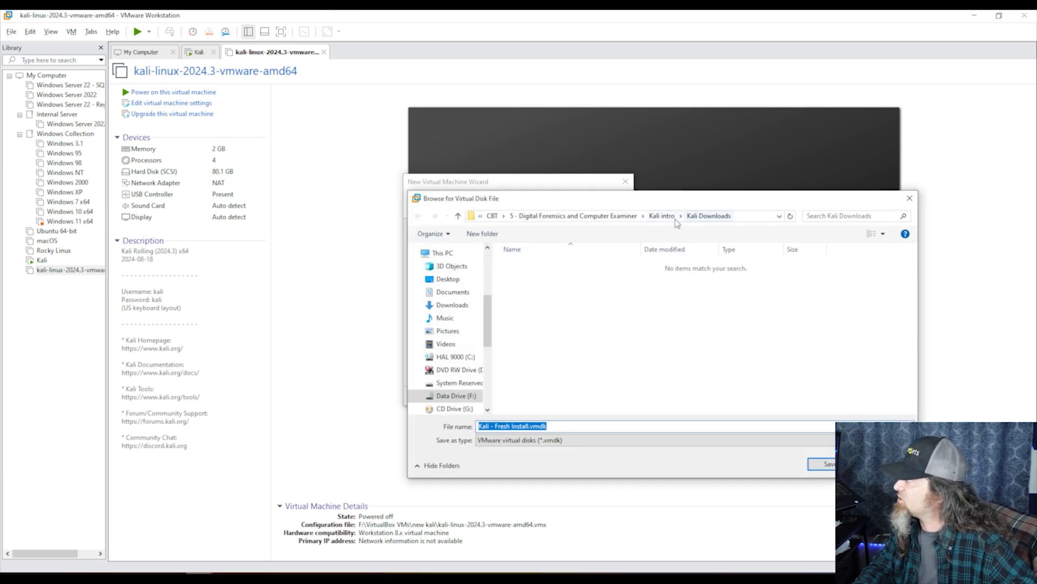
pyautogui.click(493, 216)
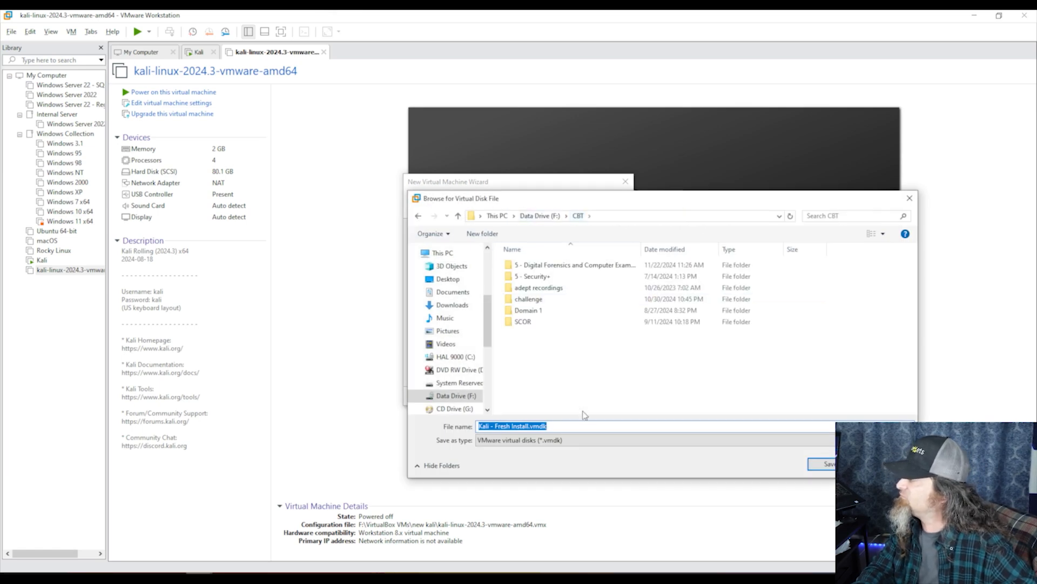
pyautogui.click(540, 215)
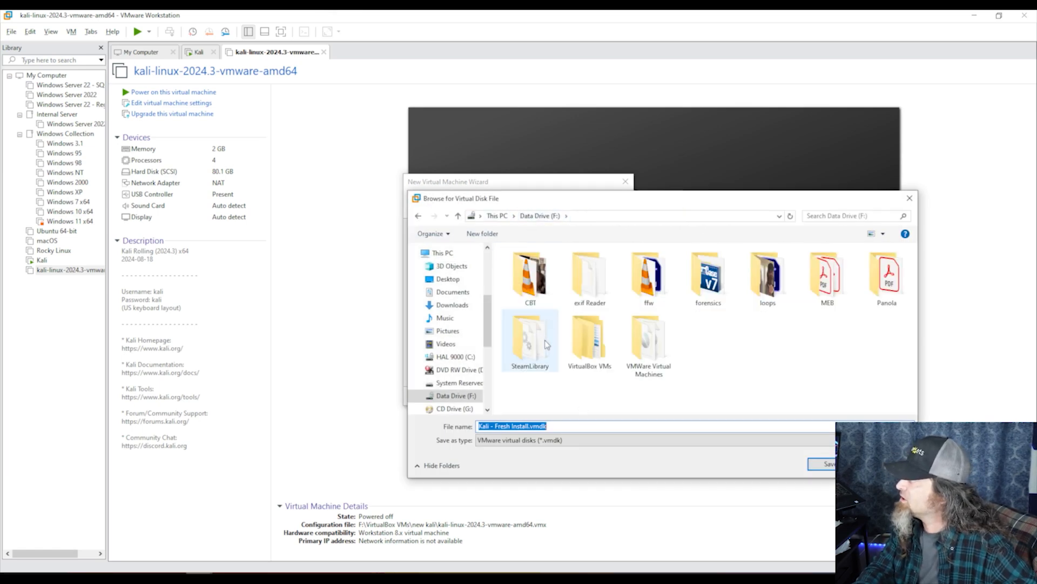
pyautogui.doubleClick(585, 349)
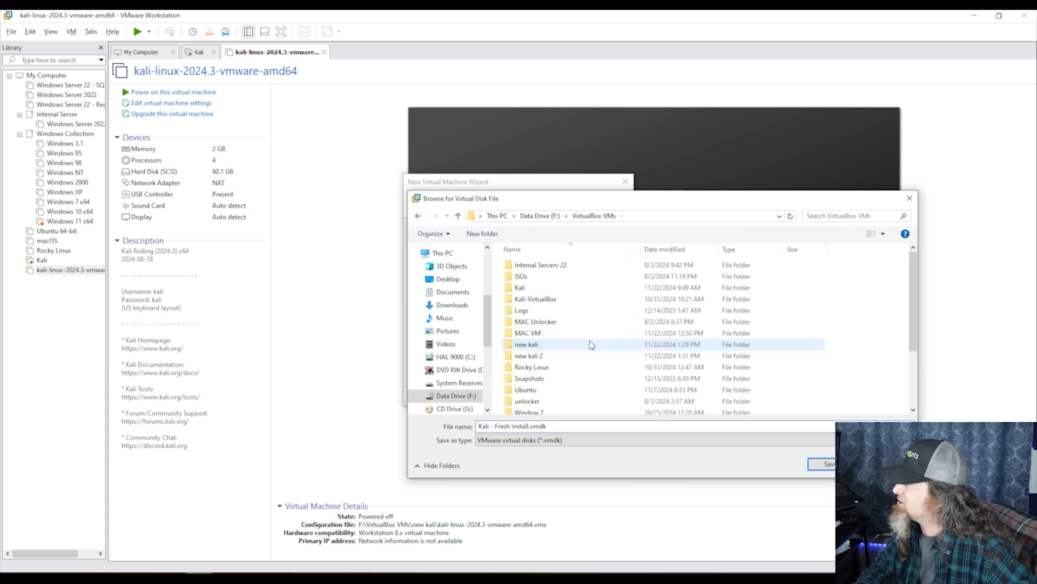
pyautogui.doubleClick(551, 356)
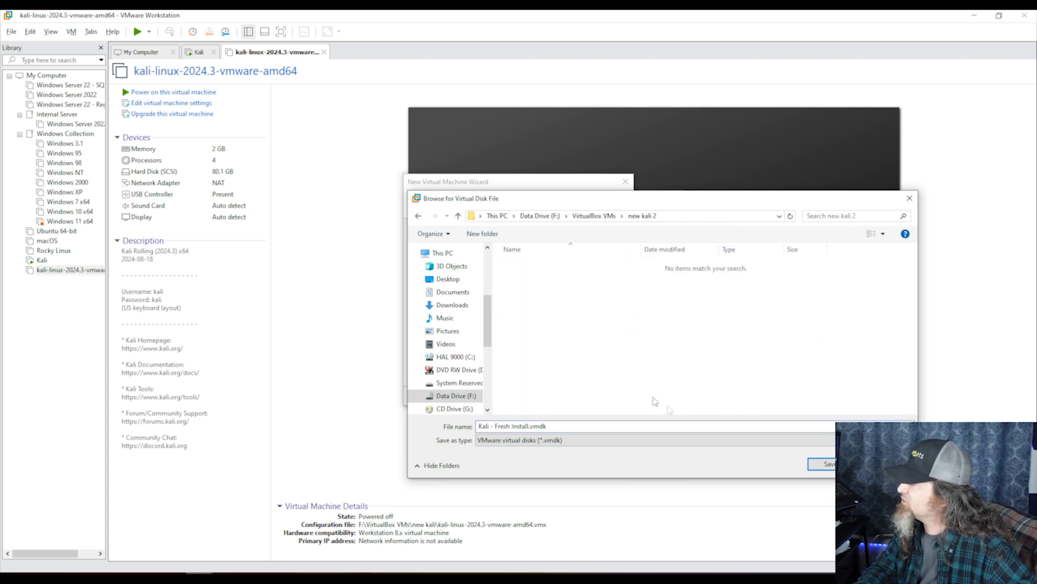
pyautogui.click(820, 464)
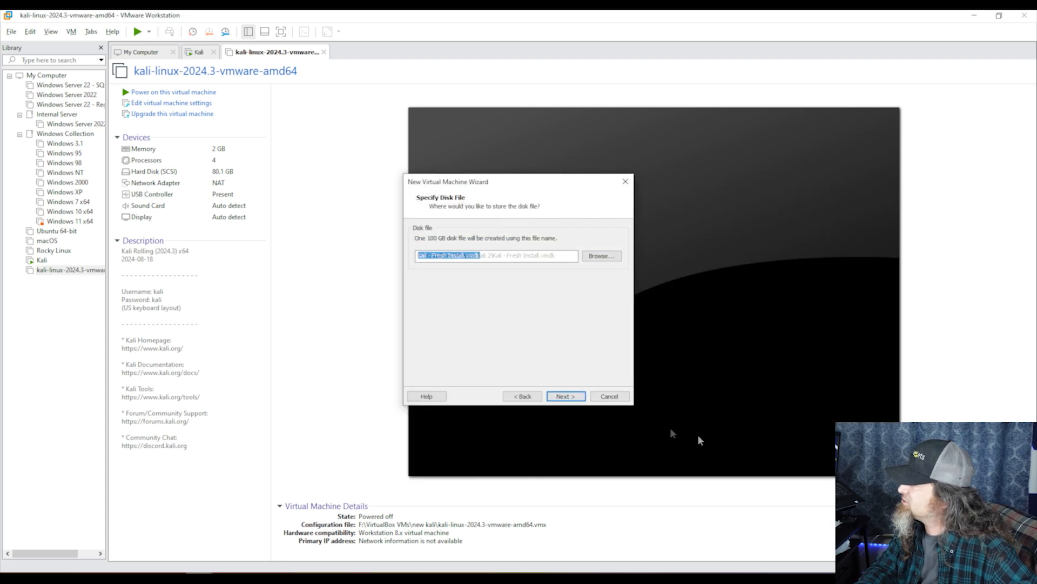
pyautogui.click(566, 397)
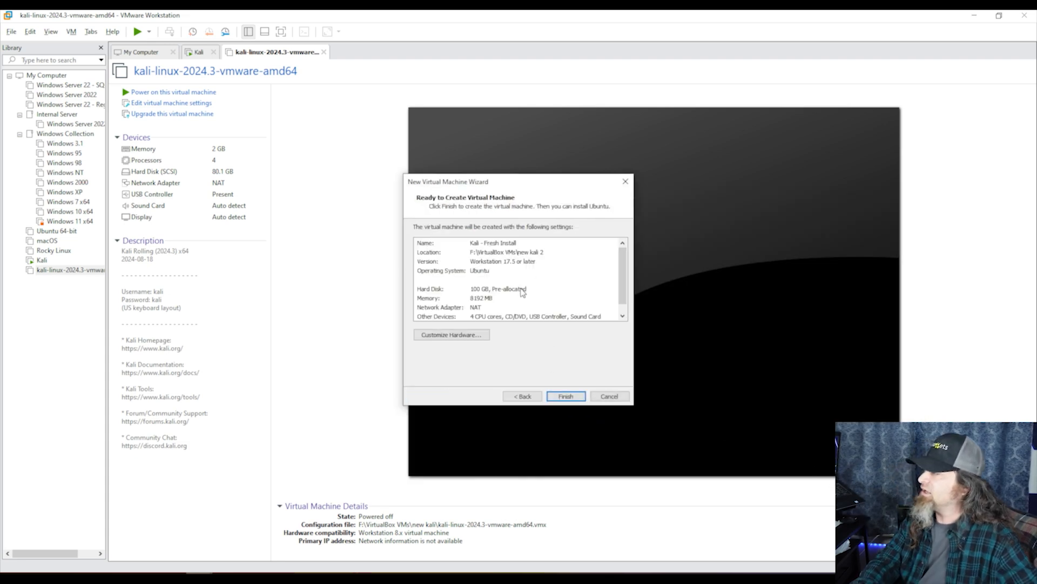
# Review the summary and finish creating the Kali - Fresh Install VM with its 100 GB disk
pyautogui.scroll(-1, 510, 310)
pyautogui.scroll(1, 510, 309)
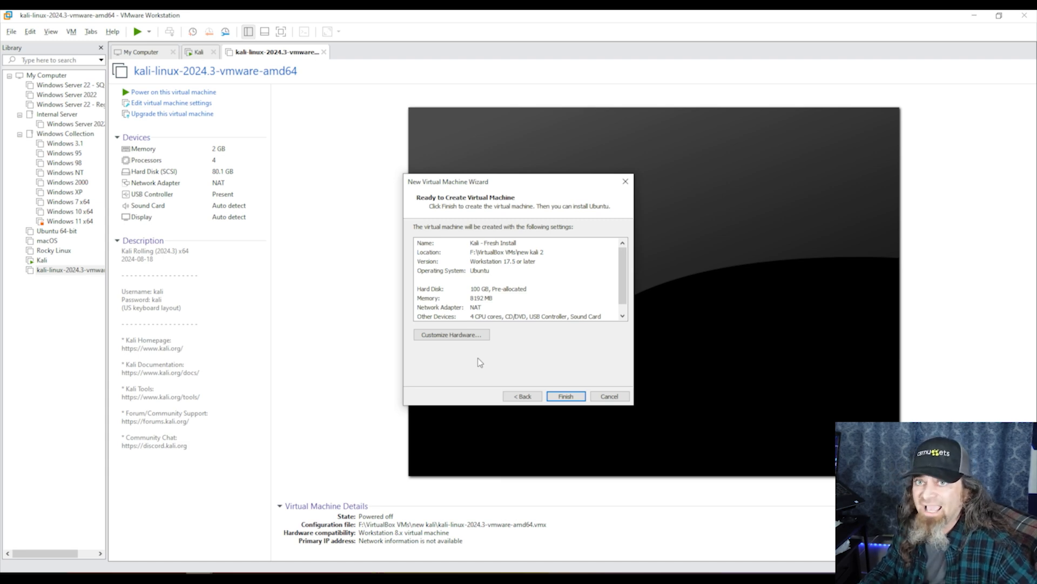
pyautogui.click(560, 397)
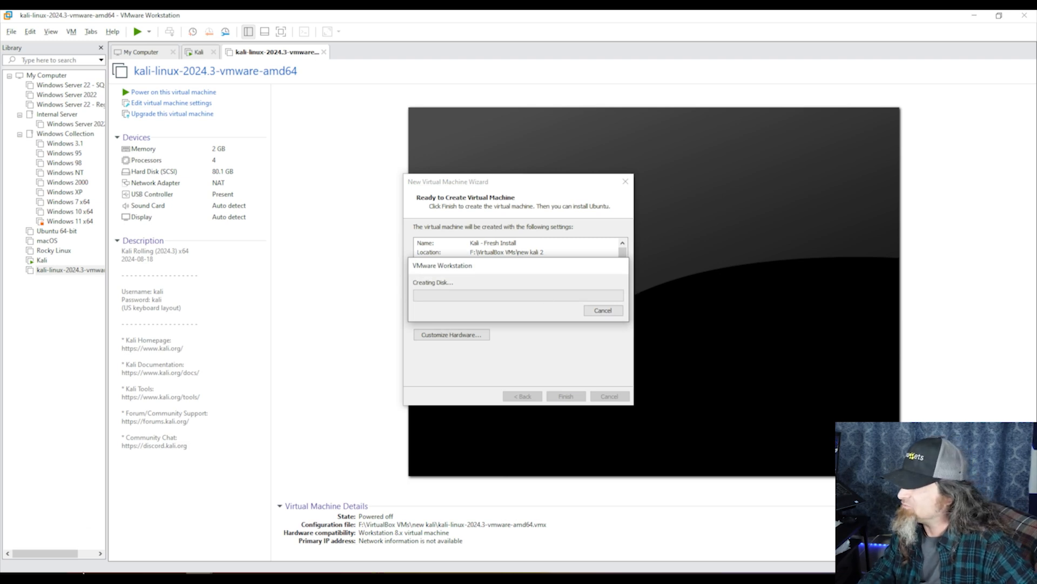
pyautogui.moveTo(66, 579)
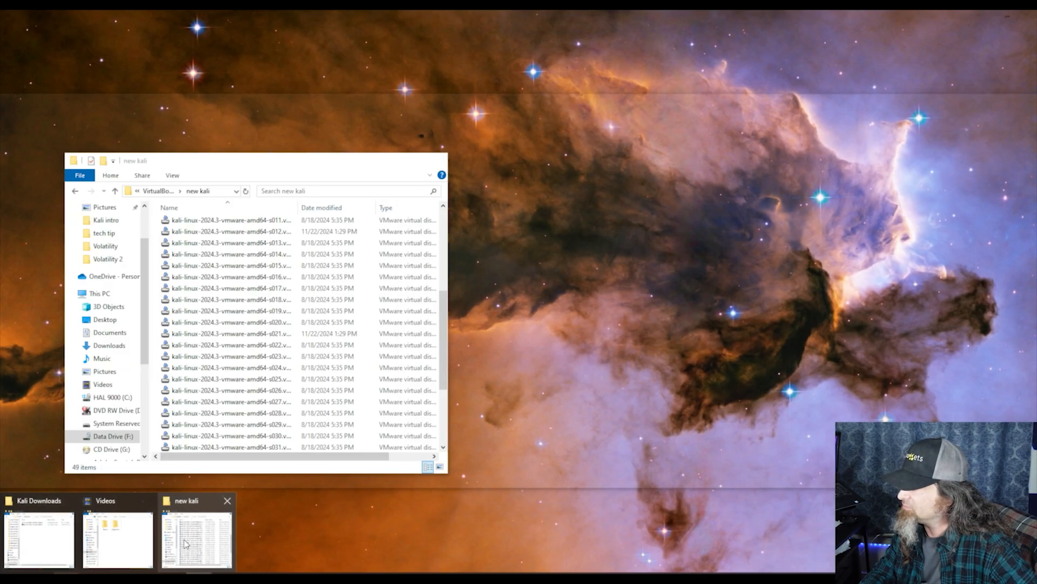
# Check the size of Kali - Fresh Install-flat.vmdk in the new kali 2 folder
pyautogui.click(184, 543)
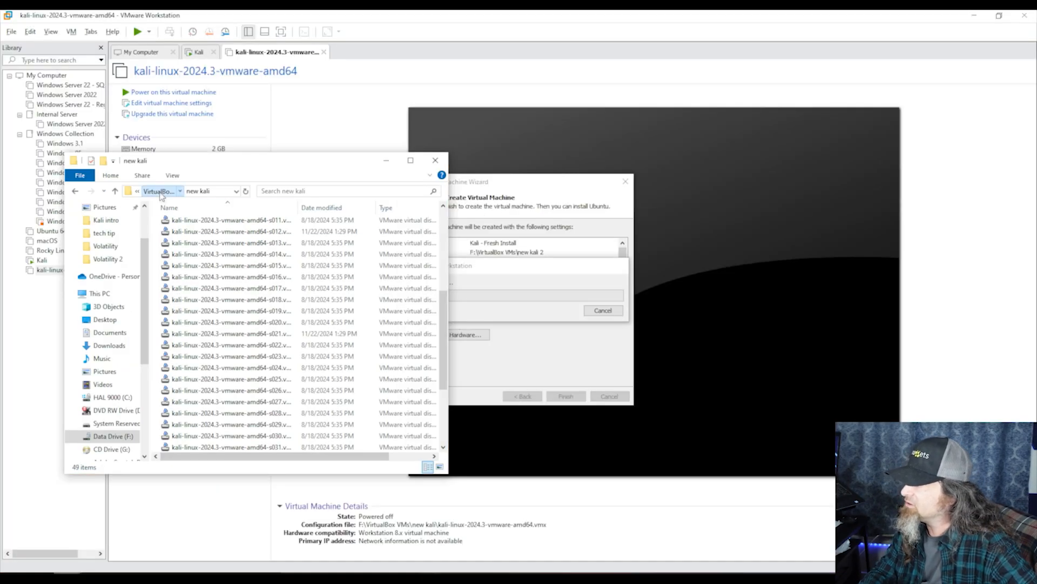
pyautogui.click(158, 191)
pyautogui.doubleClick(194, 313)
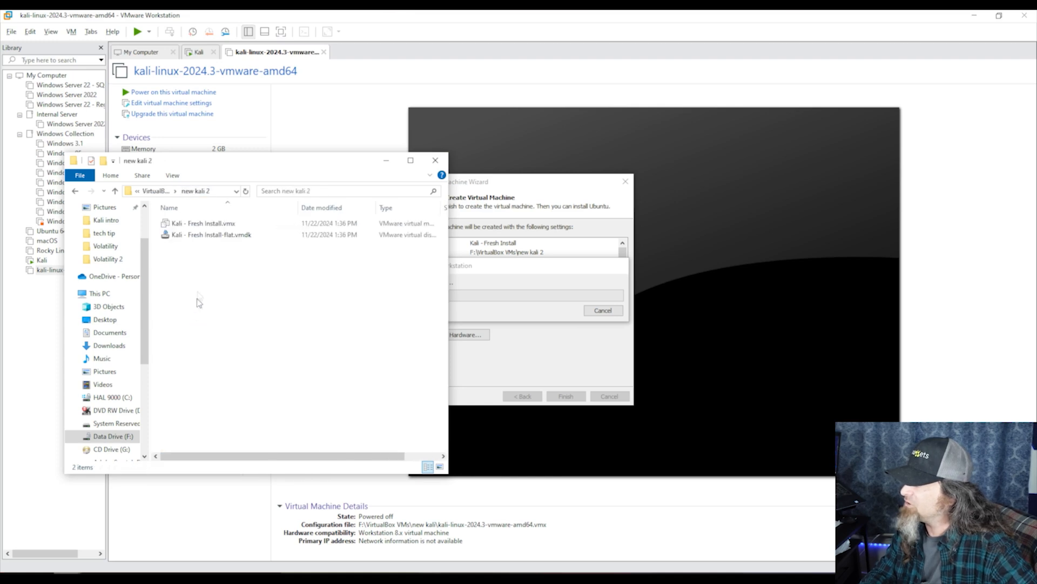
pyautogui.click(224, 238)
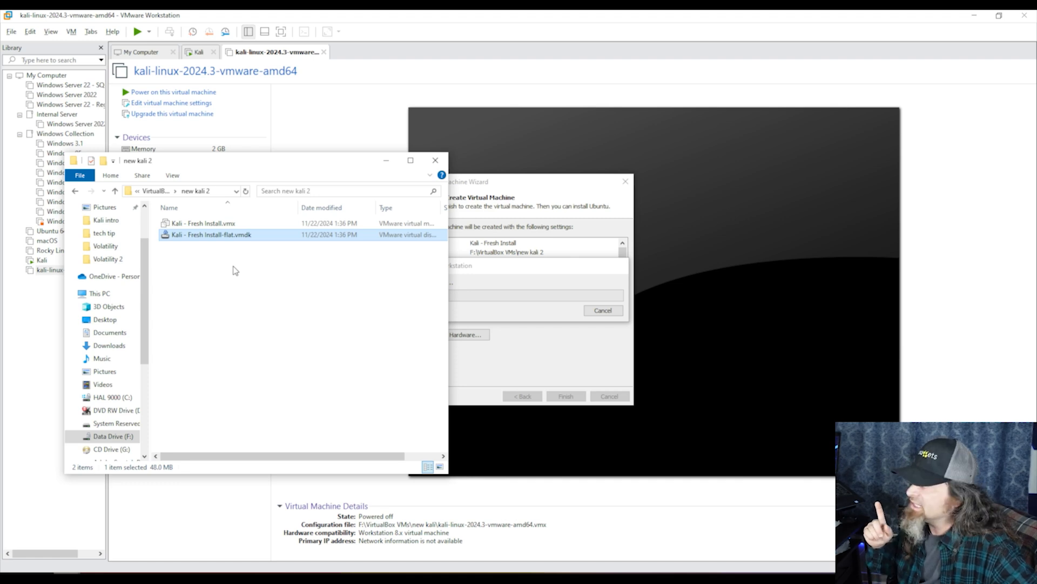
pyautogui.click(510, 277)
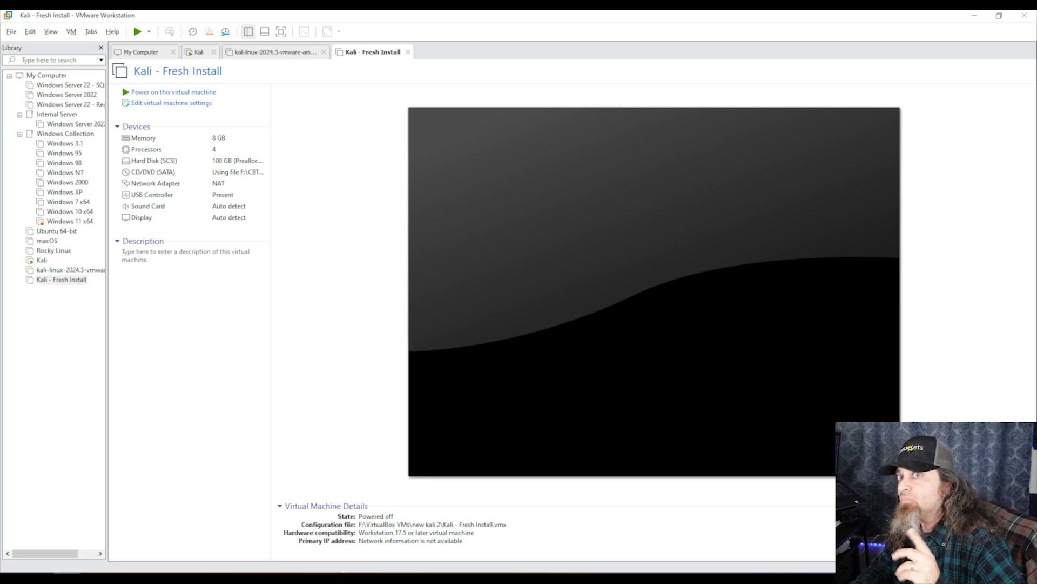
pyautogui.moveTo(1, 279); pyautogui.dragTo(379, 148)
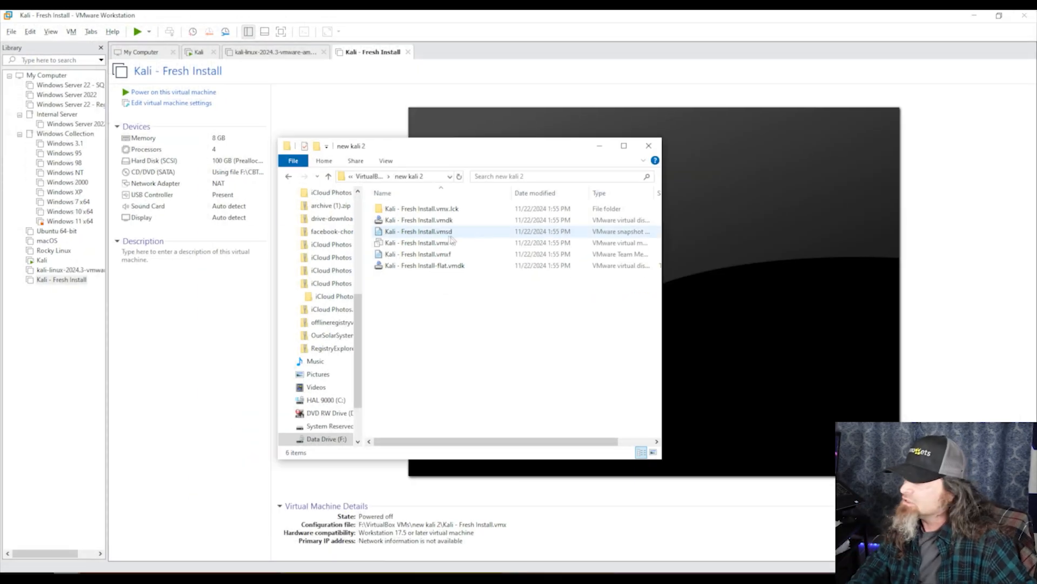
pyautogui.click(85, 319)
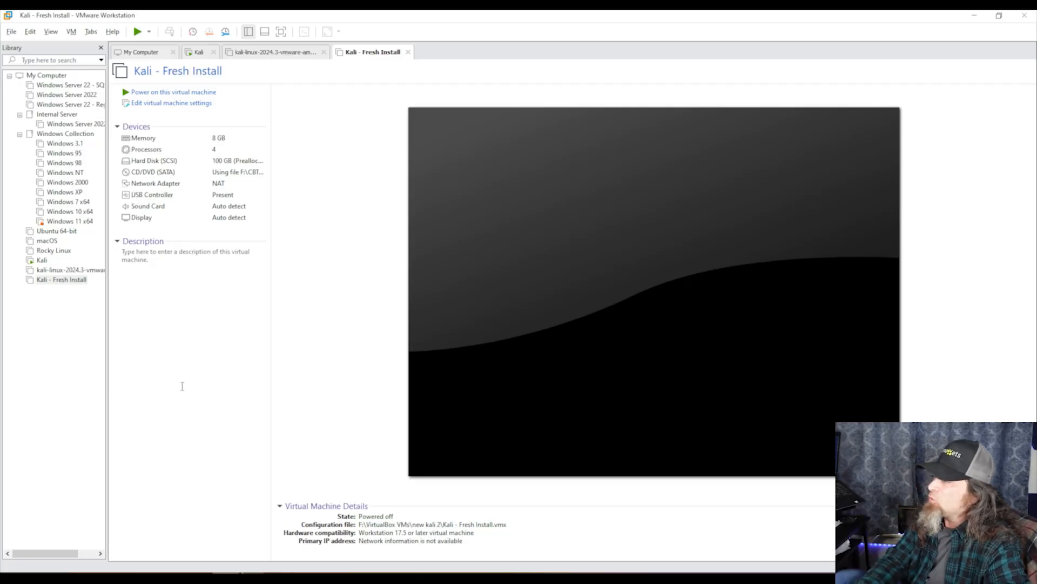
# Power on the Kali - Fresh Install virtual machine
pyautogui.press('F2')
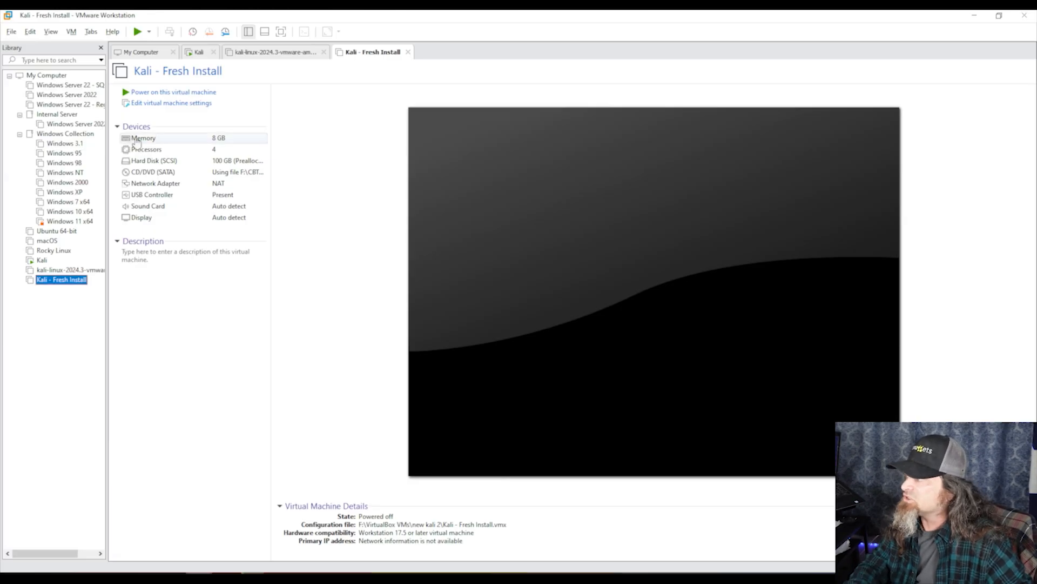
pyautogui.click(177, 94)
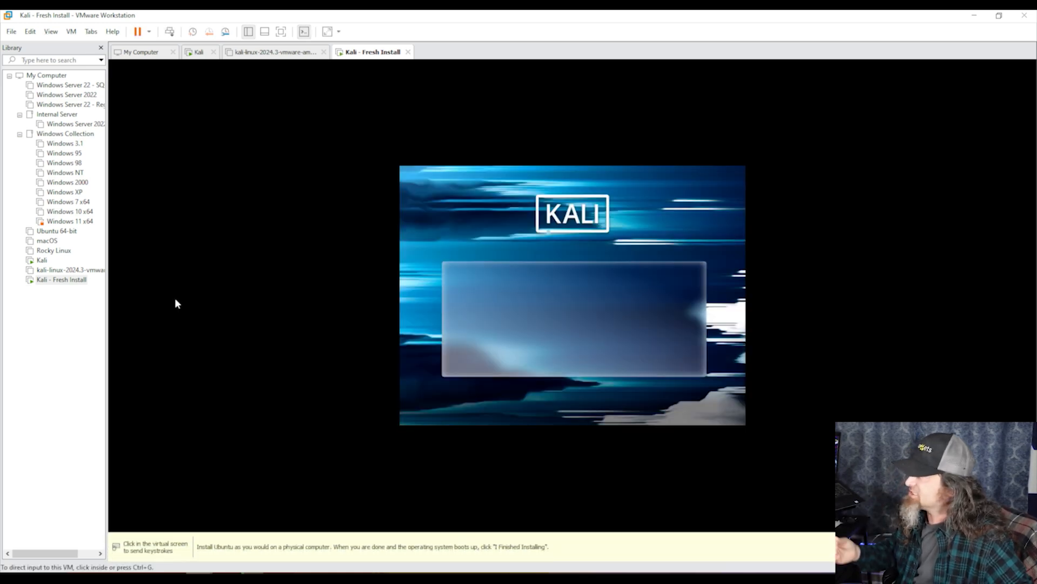
# Choose Graphical install from the Kali installer boot menu
pyautogui.click(176, 303)
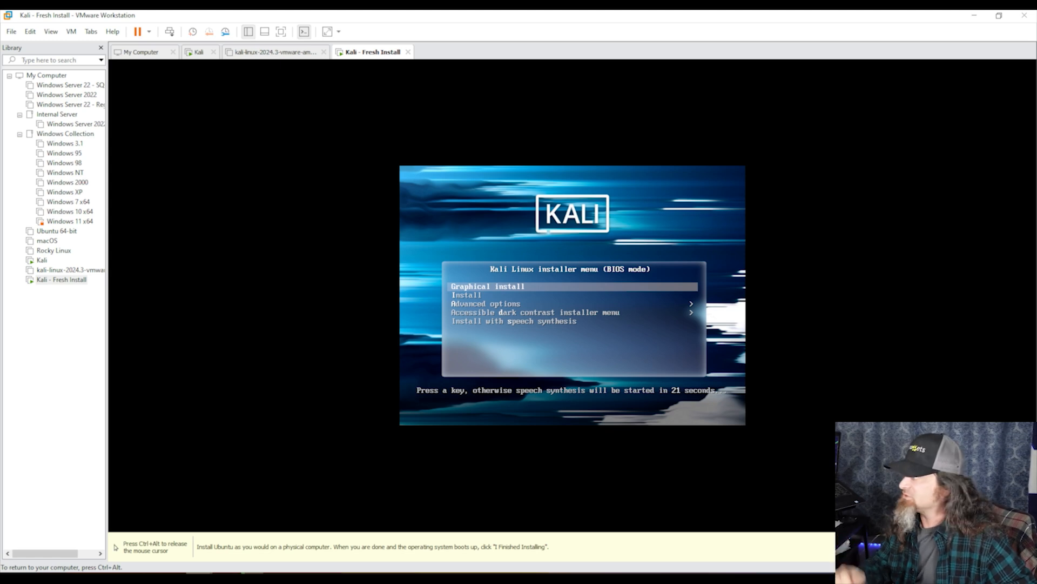
pyautogui.press('Down')
pyautogui.press('Up')
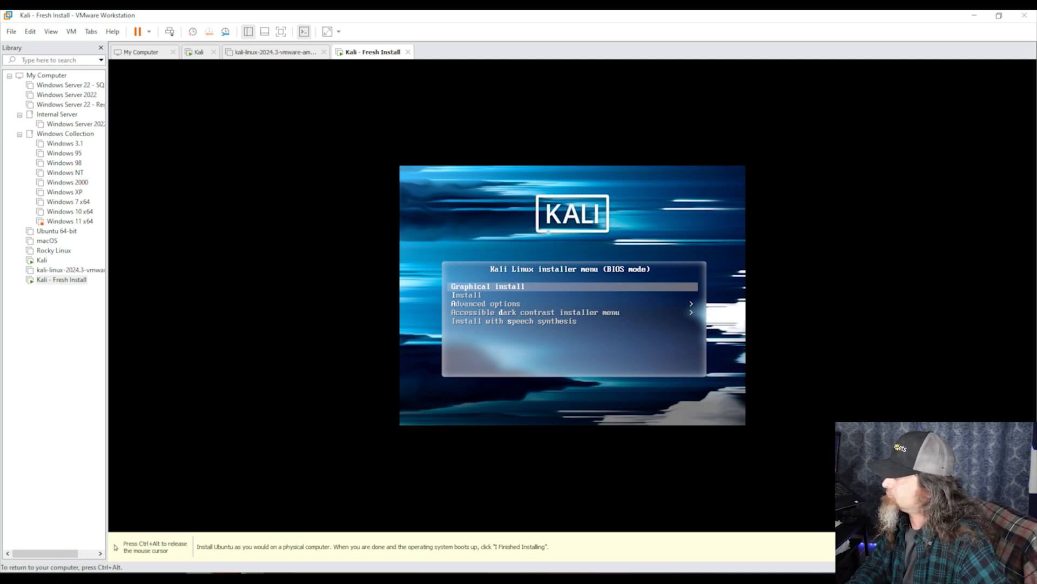
pyautogui.press('Return')
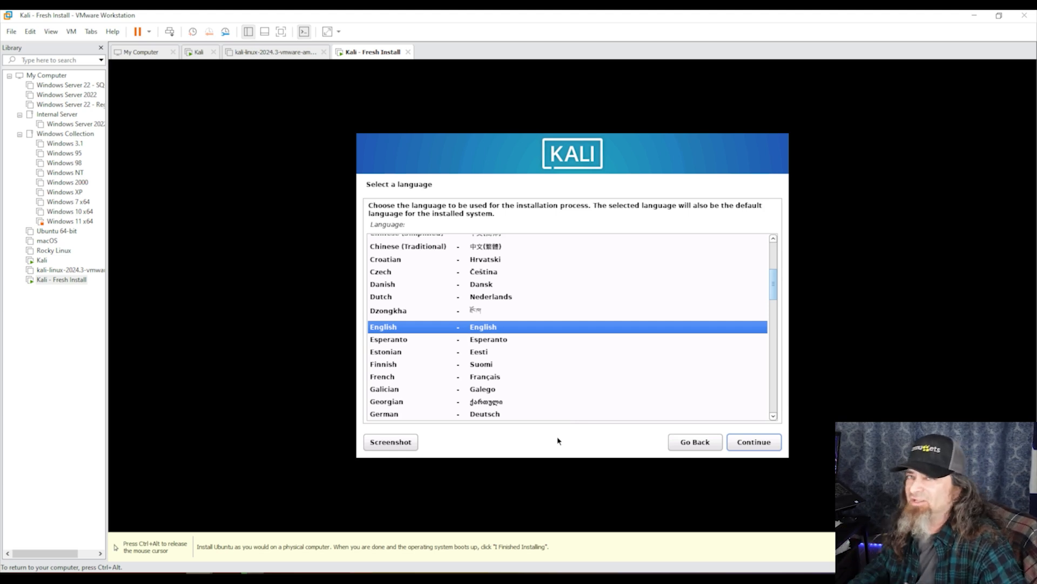
# Keep English language, United States location and American English keymap
pyautogui.hotkey('ctrl', 'alt')
pyautogui.click(746, 441)
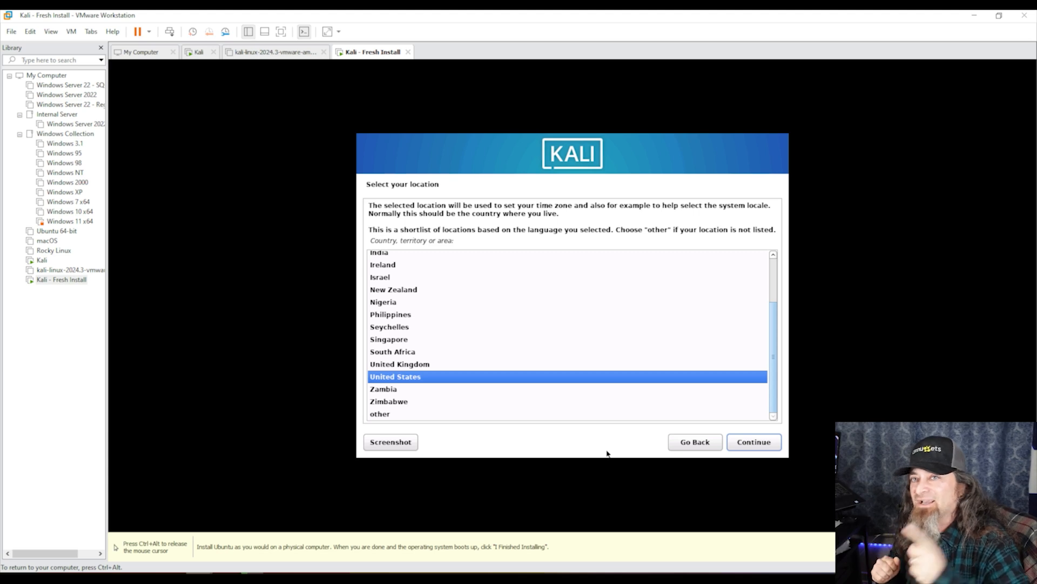
pyautogui.click(748, 449)
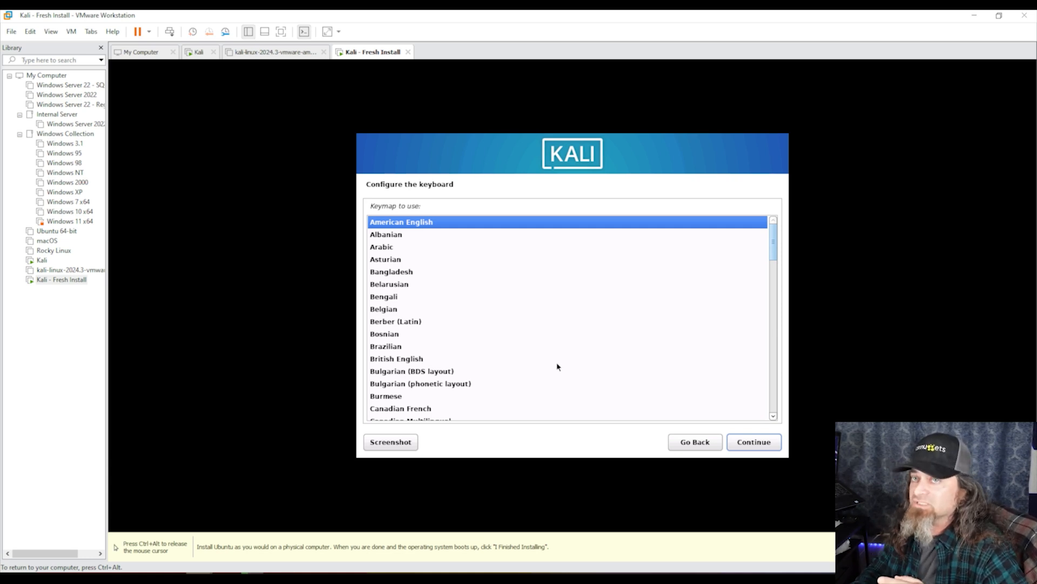
pyautogui.click(751, 442)
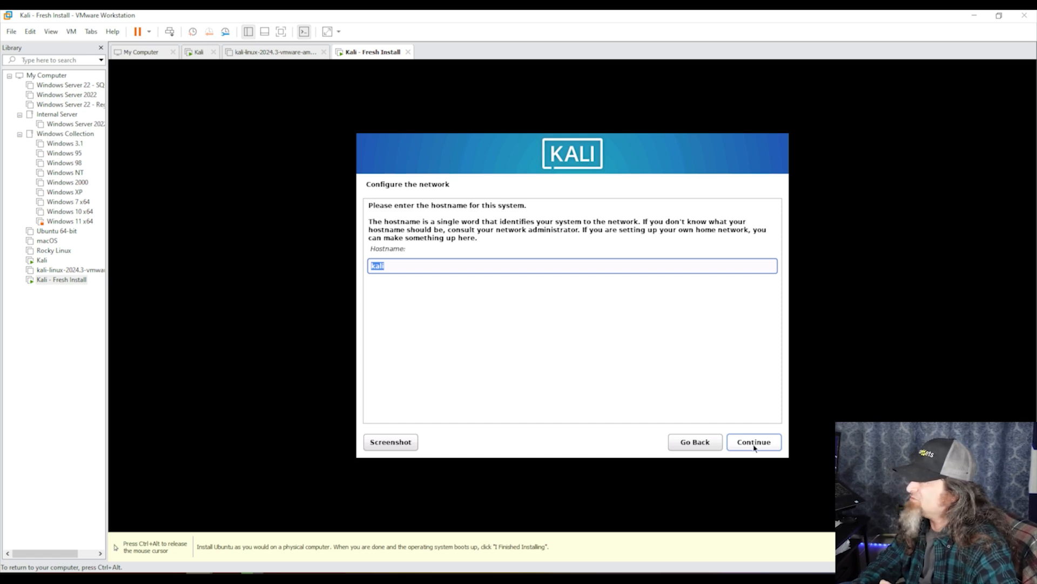
# Change the hostname from kali to kali-fresh and continue
pyautogui.click(482, 266)
pyautogui.write('-fresh')
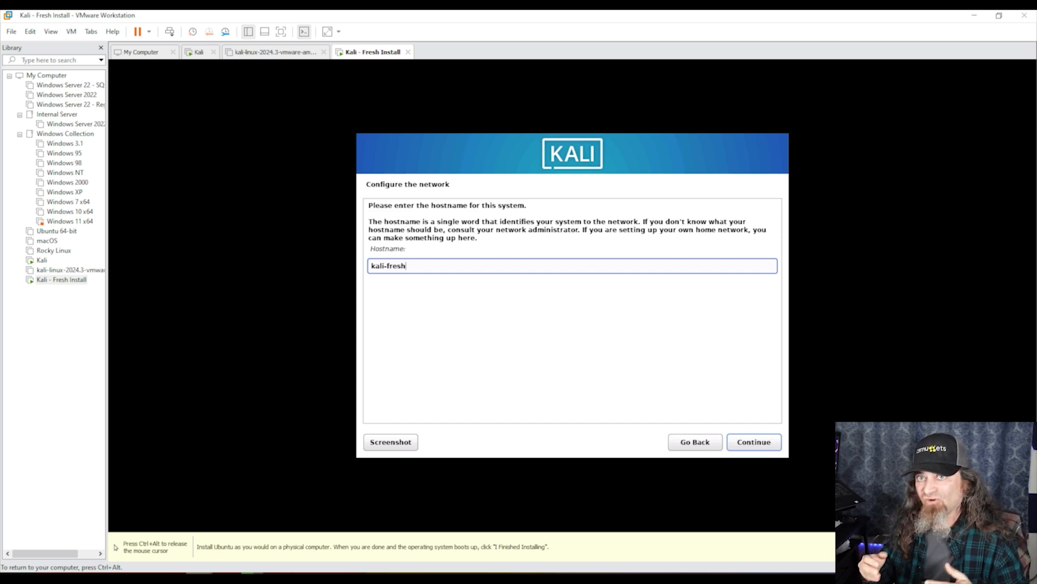
pyautogui.click(762, 442)
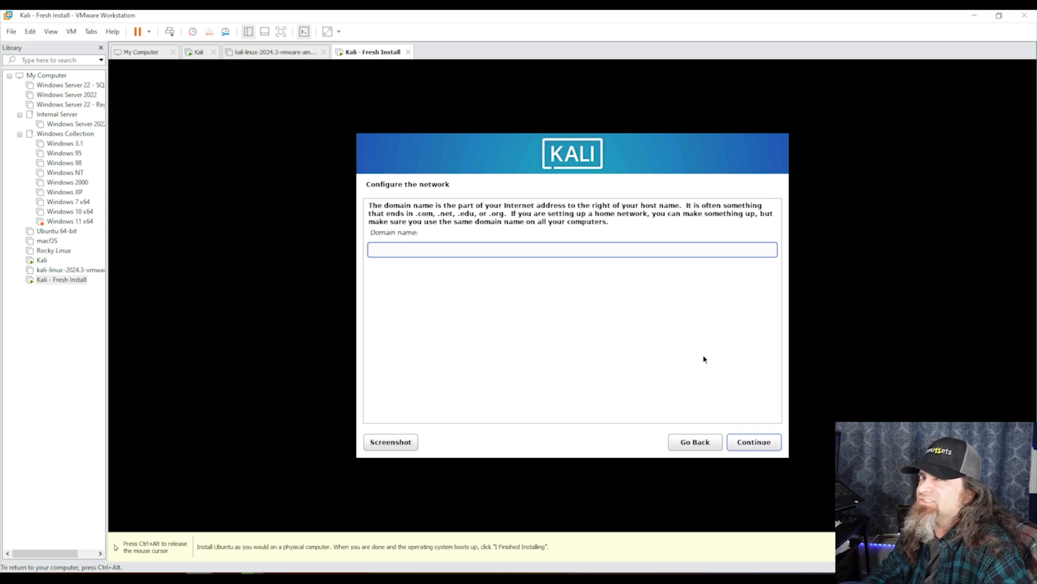
pyautogui.hotkey('ctrl', 'alt')
# Leave the domain name blank, enter the new user's full name, and keep the suggested username
pyautogui.click(766, 441)
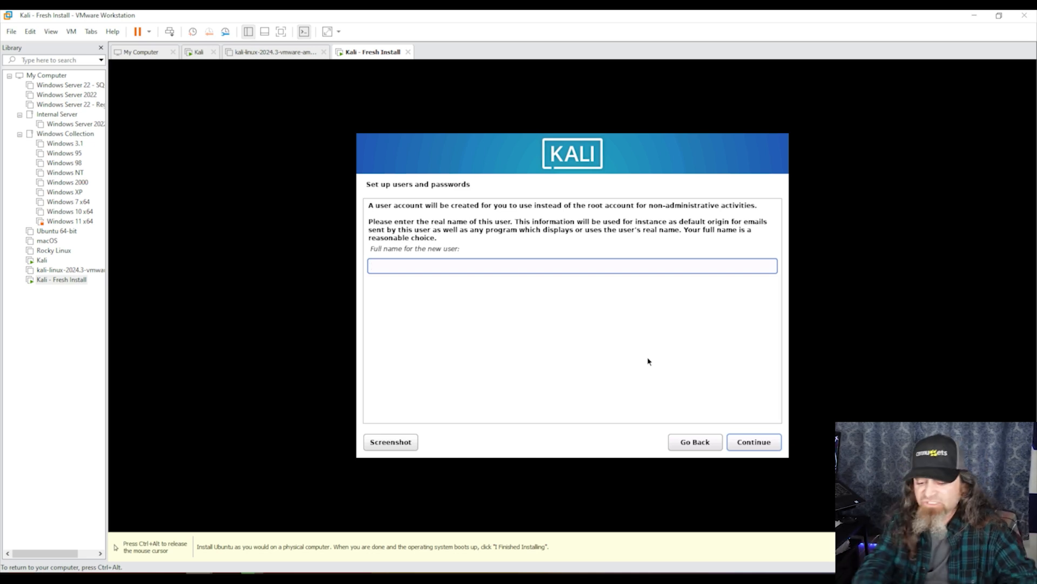
pyautogui.write('kali')
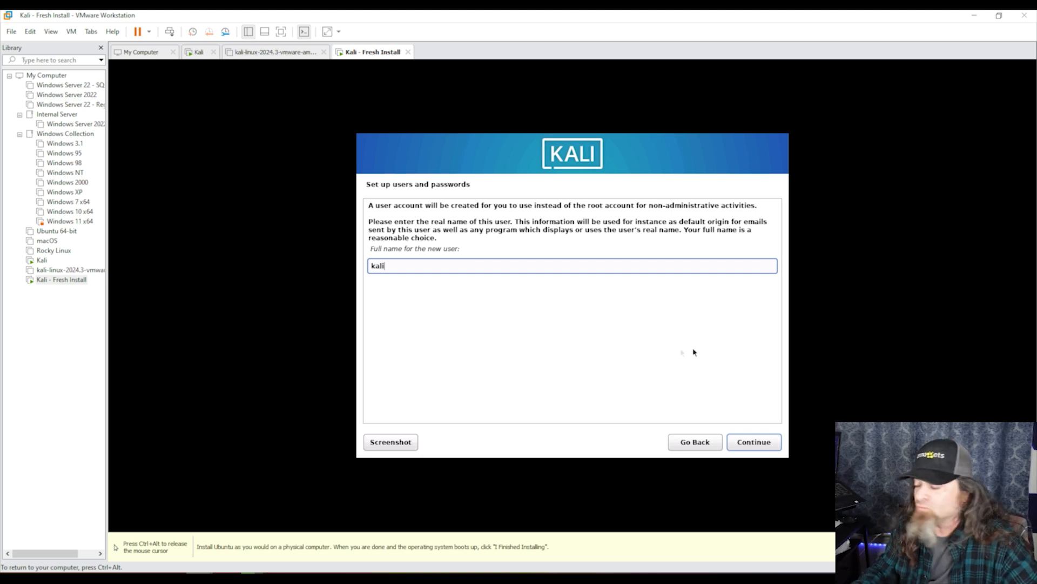
pyautogui.click(742, 442)
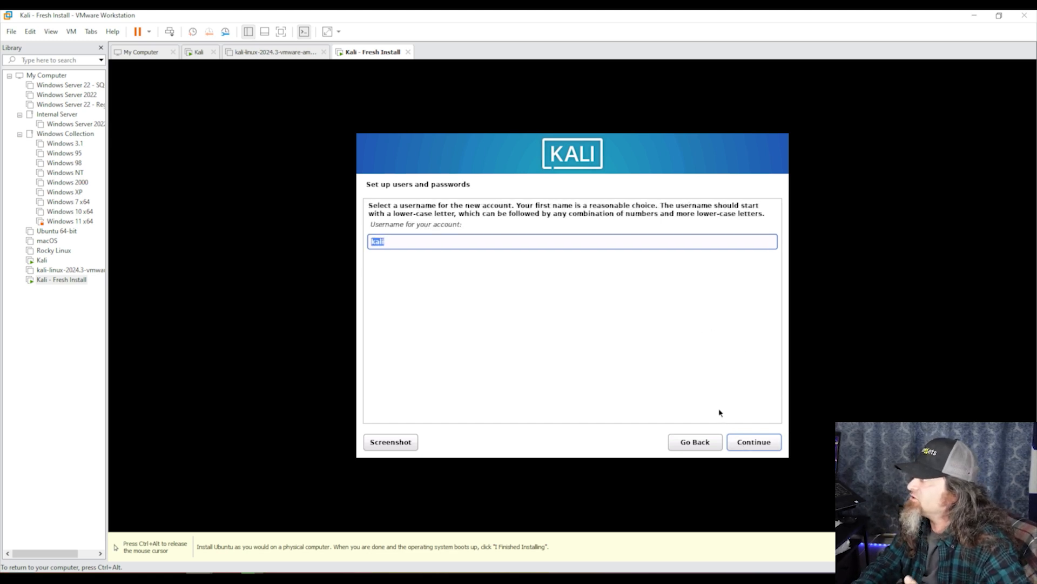
pyautogui.click(748, 445)
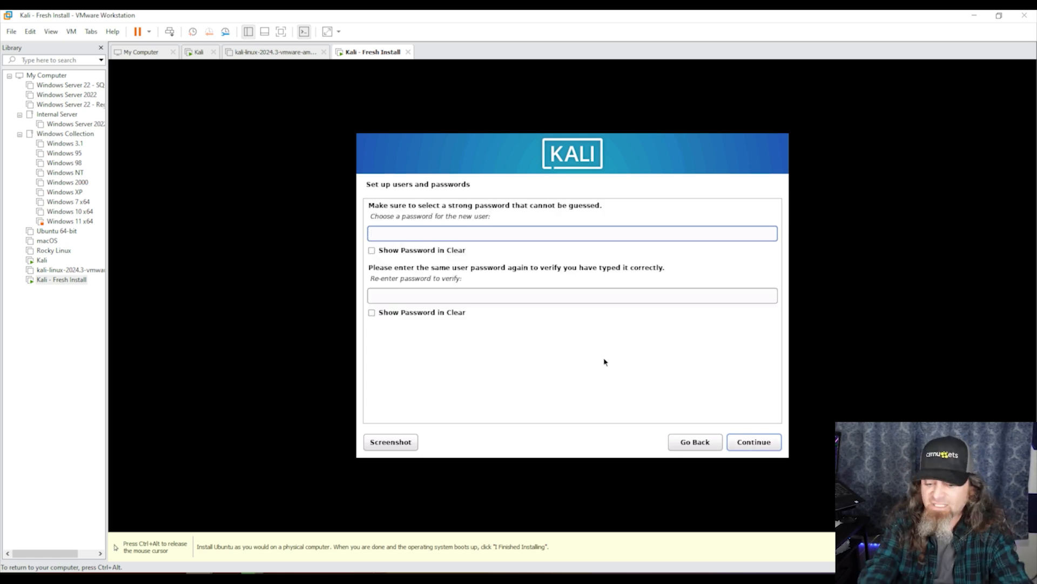
# Enter the user's password twice, verifying it with Show Password in Clear before confirming
pyautogui.write('kali')
pyautogui.press('Tab')
pyautogui.press('Tab')
pyautogui.write('kali')
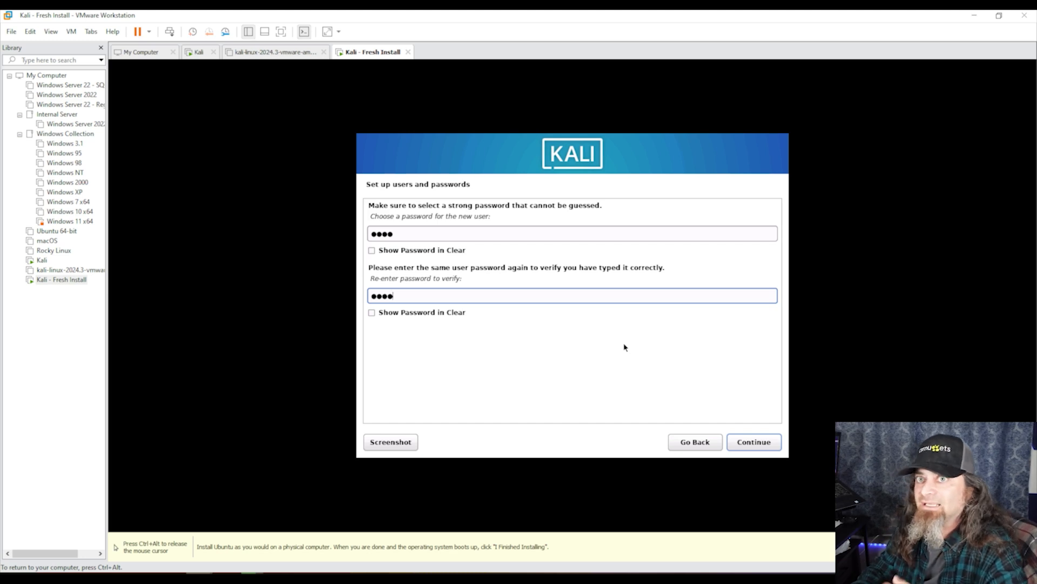
pyautogui.click(452, 311)
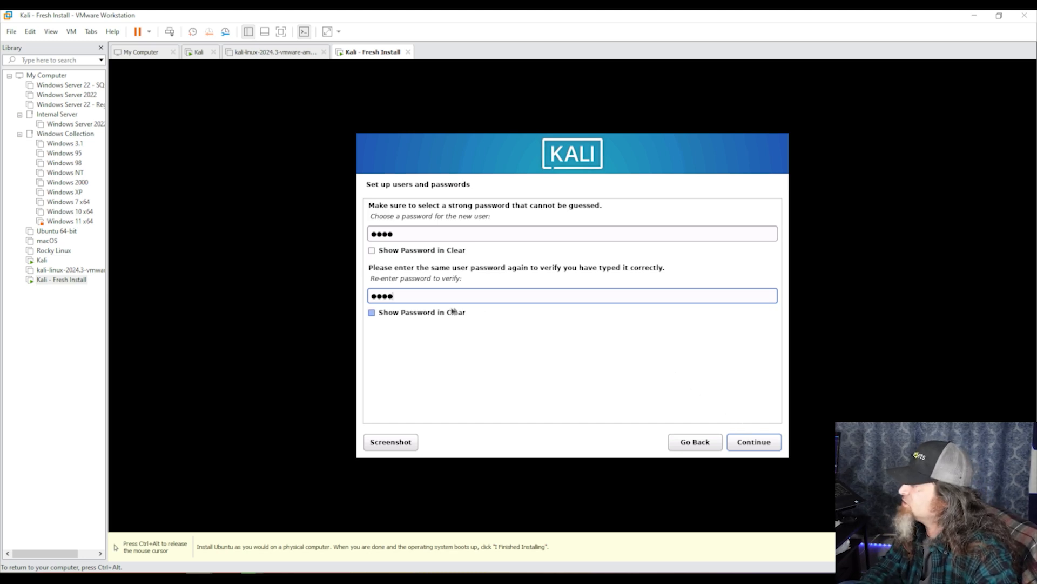
pyautogui.click(441, 313)
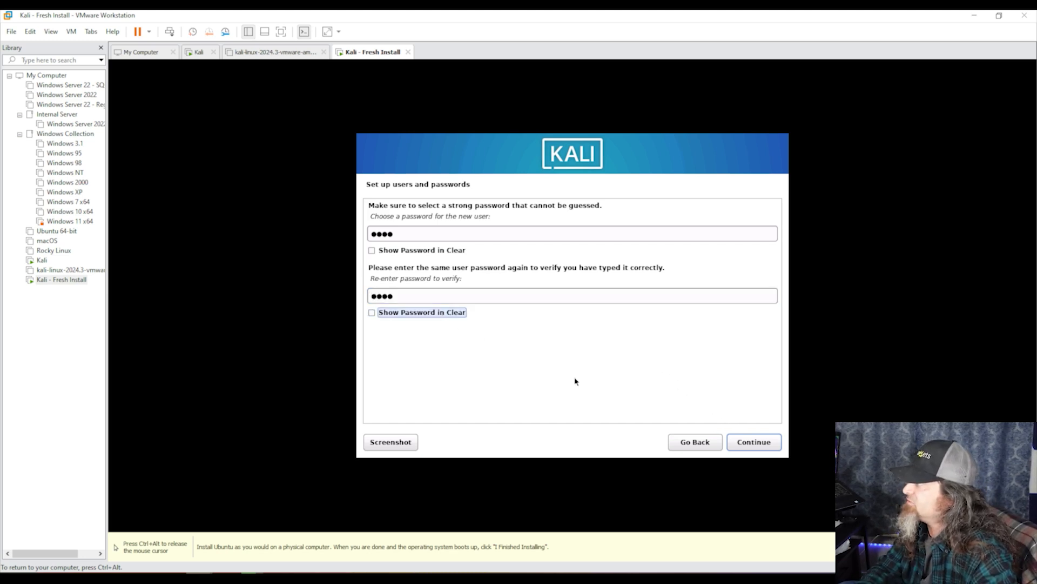
pyautogui.click(741, 441)
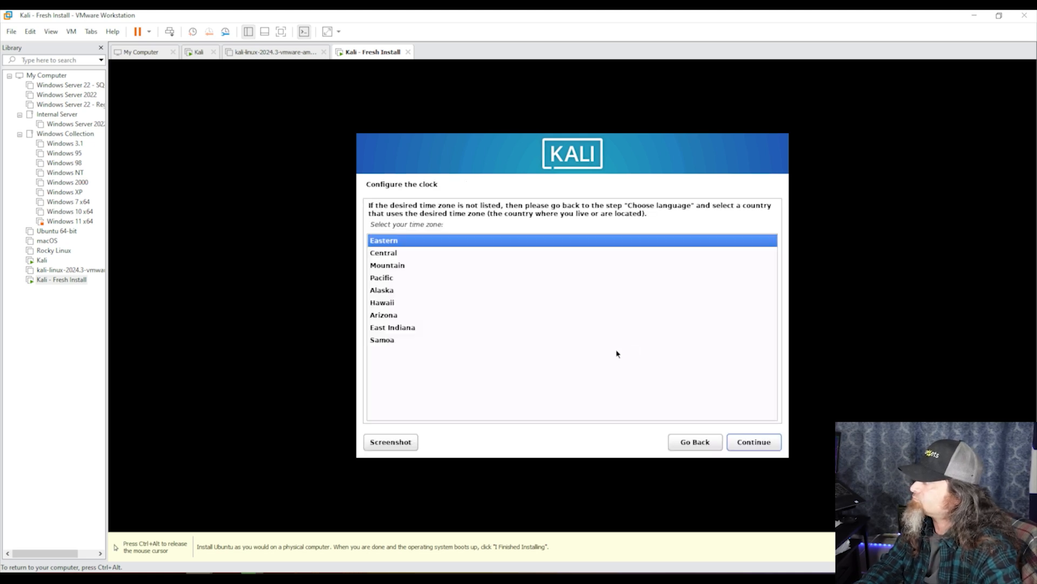
# Choose the Central time zone, then release the mouse and right-click the Kali - Fresh Install VM
pyautogui.click(403, 258)
pyautogui.click(745, 451)
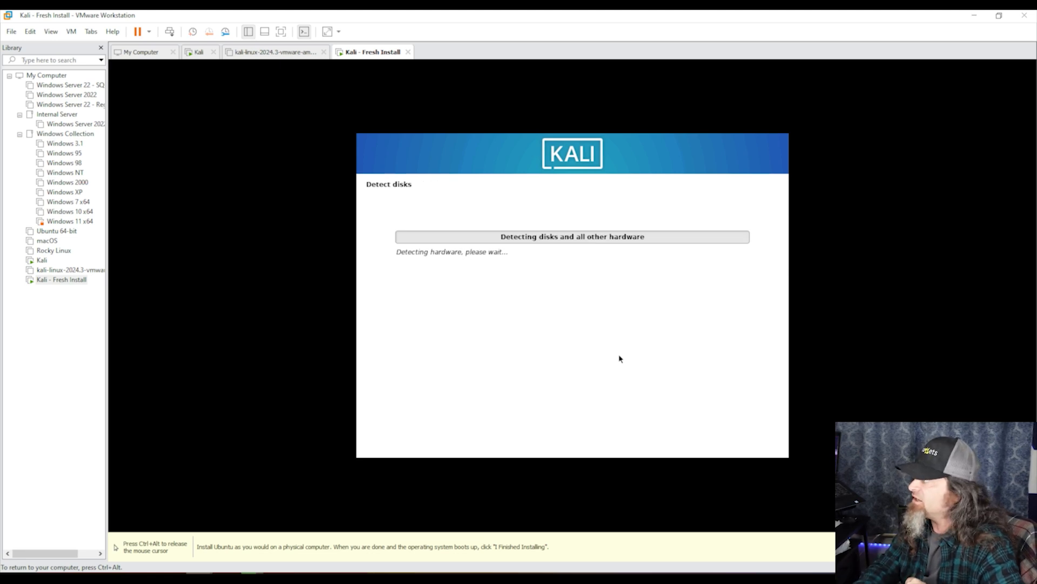
pyautogui.hotkey('ctrl', 'alt')
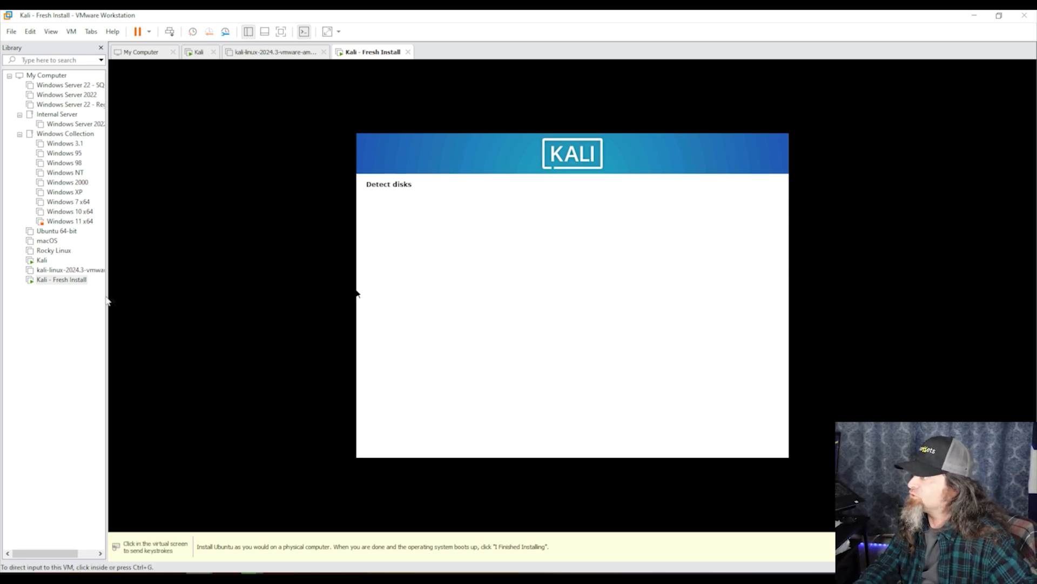
pyautogui.rightClick(69, 285)
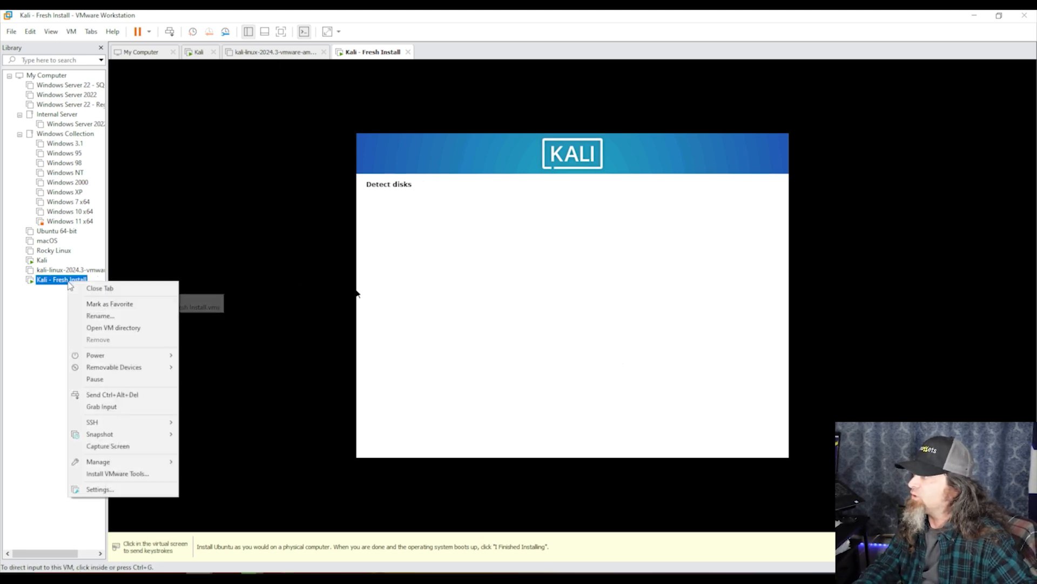
# In the VM's Settings, enable Synchronize guest time with host under Options > VMware Tools
pyautogui.click(112, 489)
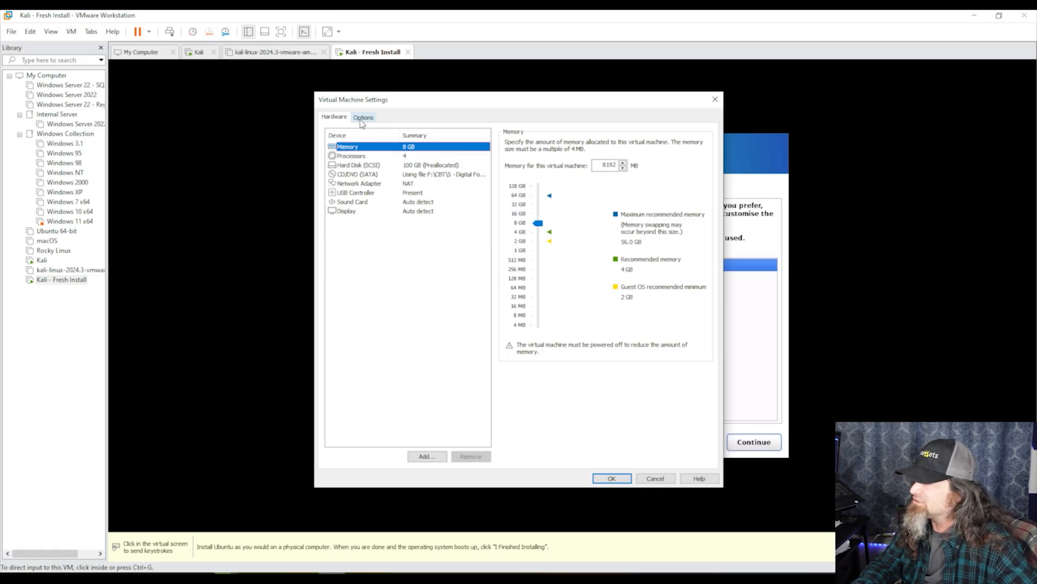
pyautogui.click(368, 116)
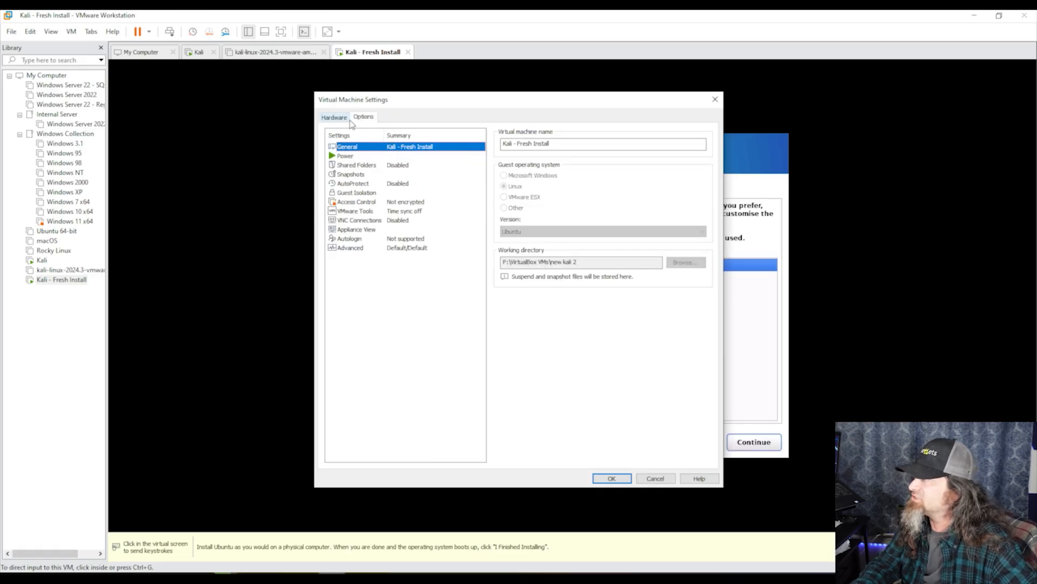
pyautogui.click(357, 212)
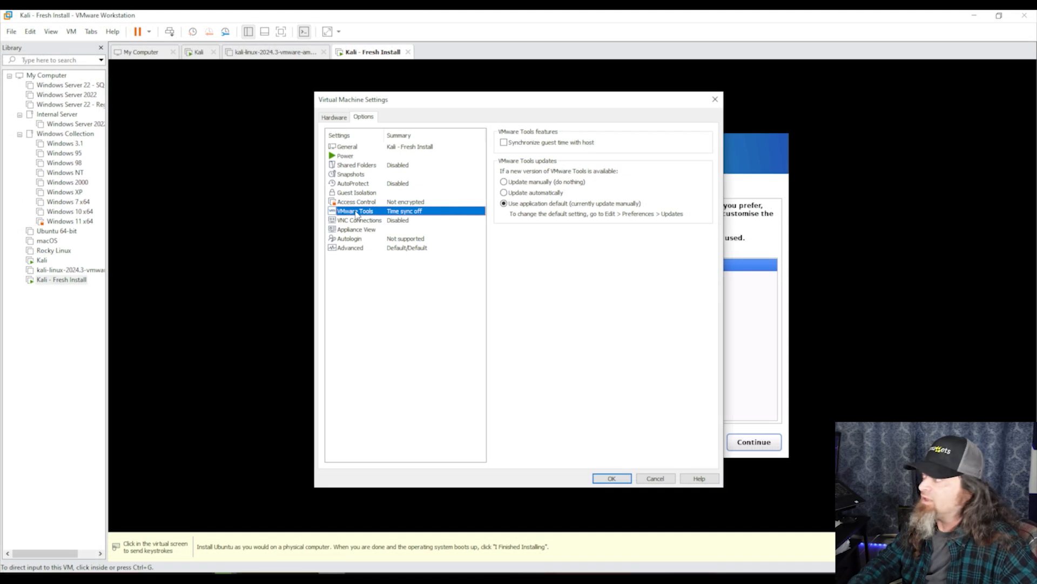
pyautogui.click(506, 143)
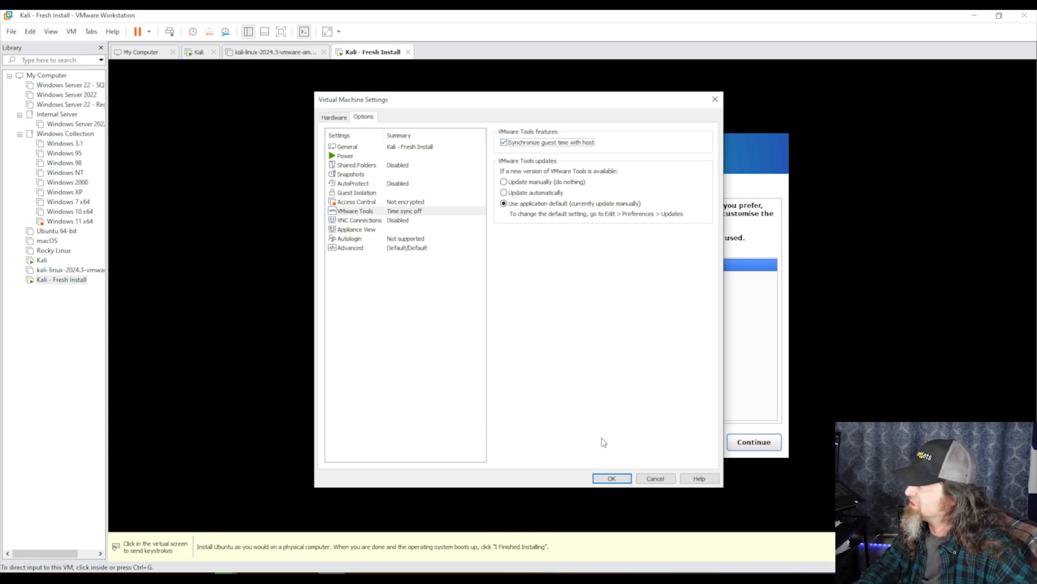
pyautogui.click(606, 480)
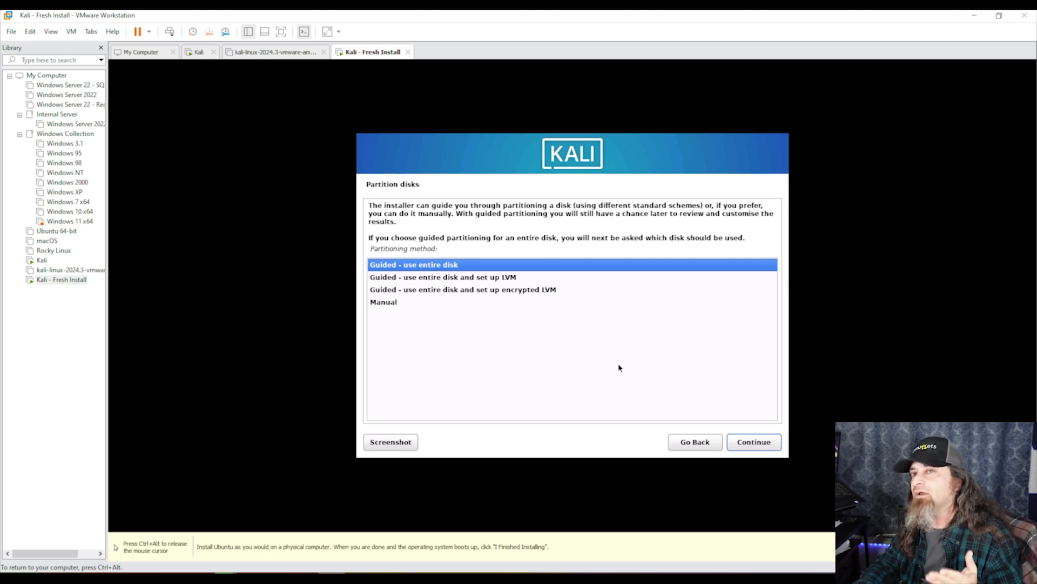
# Use guided partitioning on the entire 107.4 GB SCSI3 sda disk with all files in one partition
pyautogui.click(772, 446)
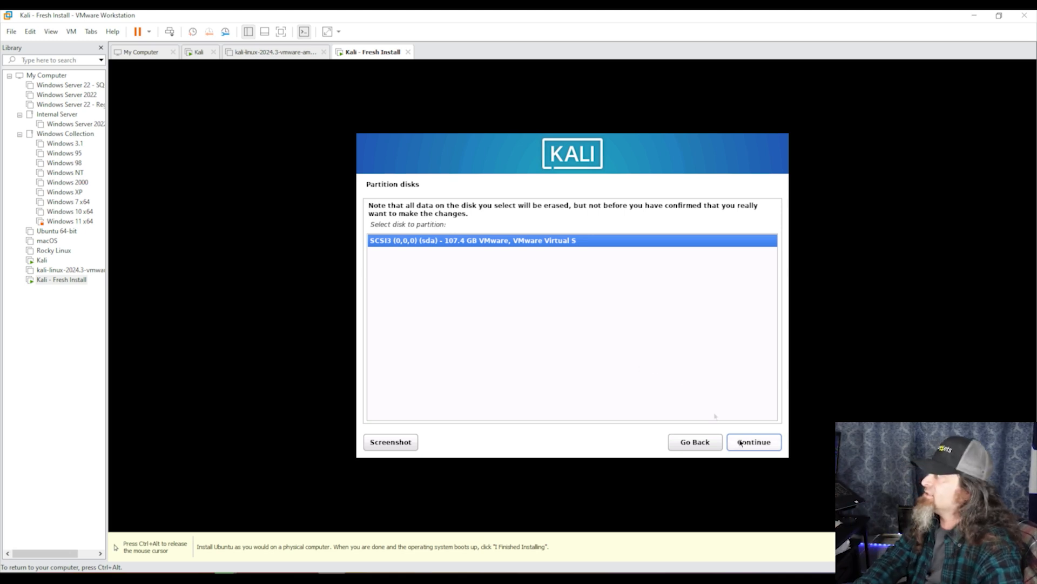
pyautogui.click(754, 448)
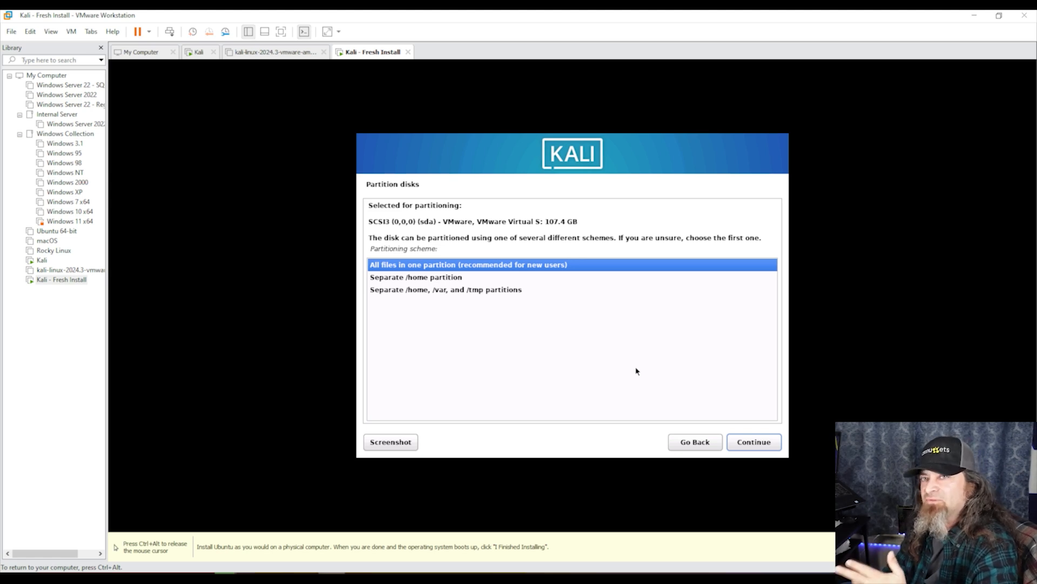
pyautogui.click(751, 441)
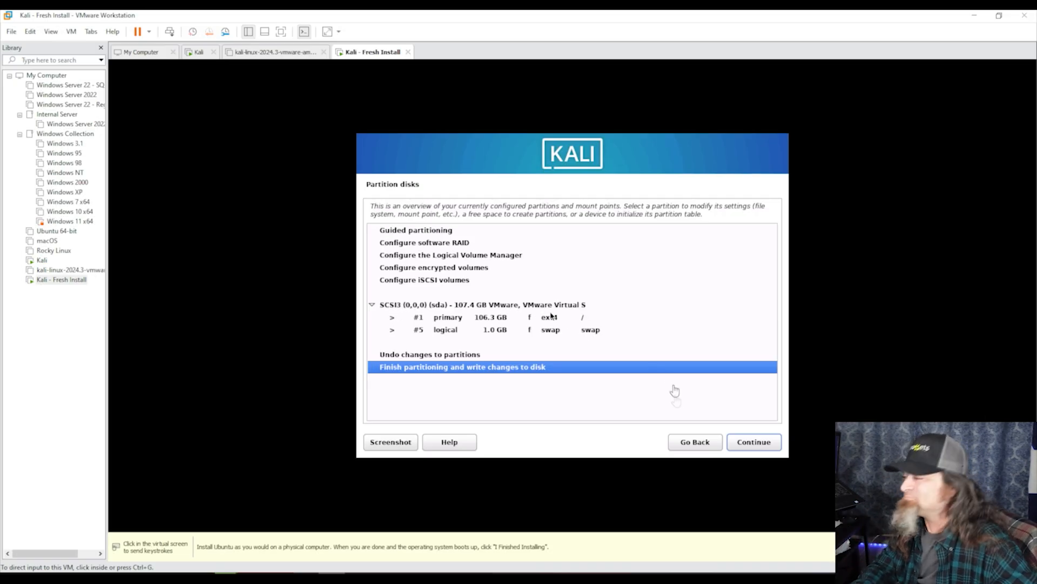
# Finish partitioning, answer Yes to writing changes to disk, and let the base system install
pyautogui.click(750, 405)
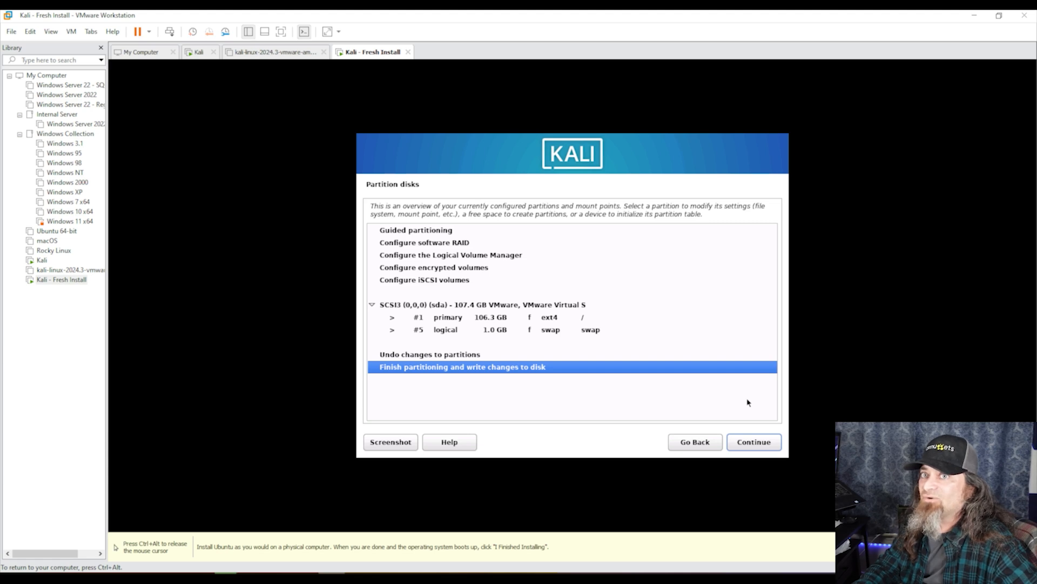
pyautogui.click(762, 443)
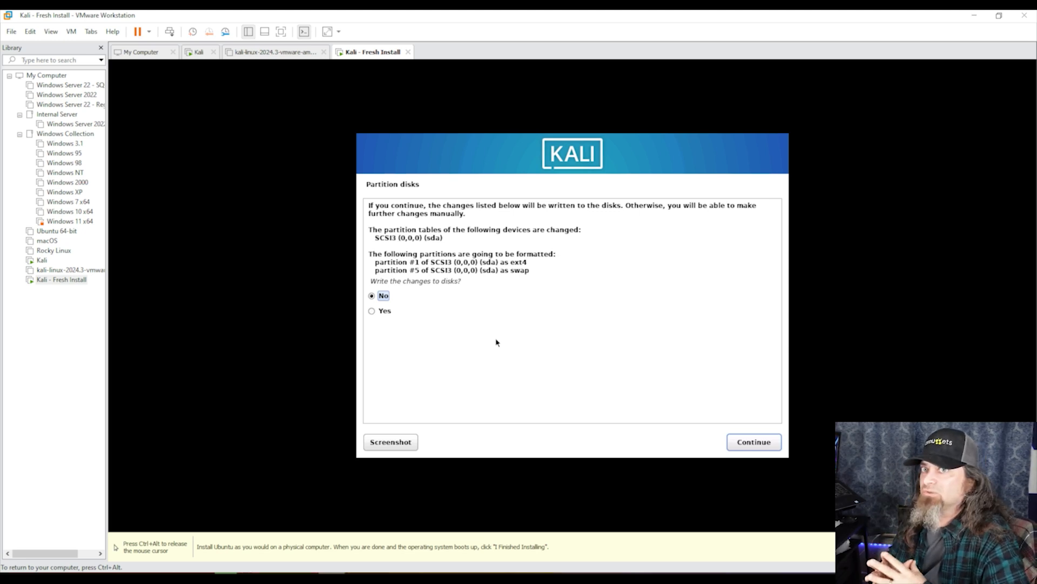
pyautogui.click(389, 316)
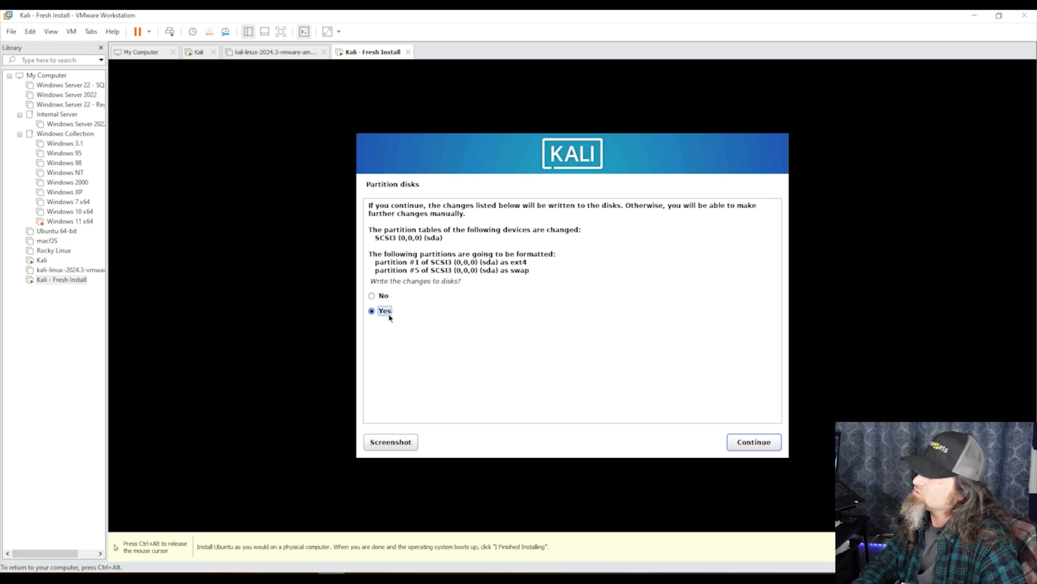
pyautogui.click(733, 446)
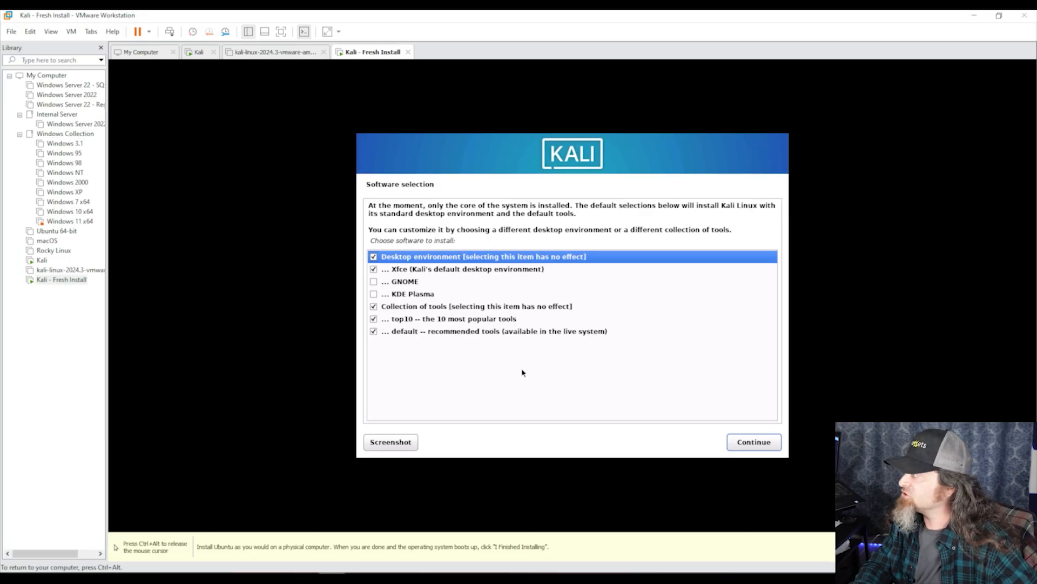
# Keep the default Xfce, top10 and default tools selections and proceed with software installation
pyautogui.click(770, 443)
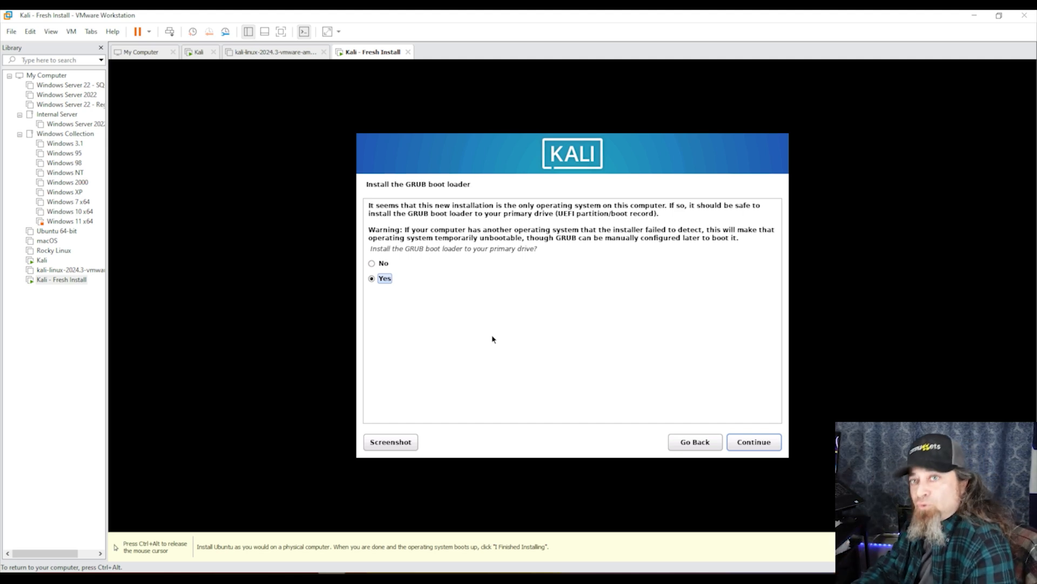
# Answer Yes to installing GRUB and choose /dev/sda as the boot loader device
pyautogui.click(754, 443)
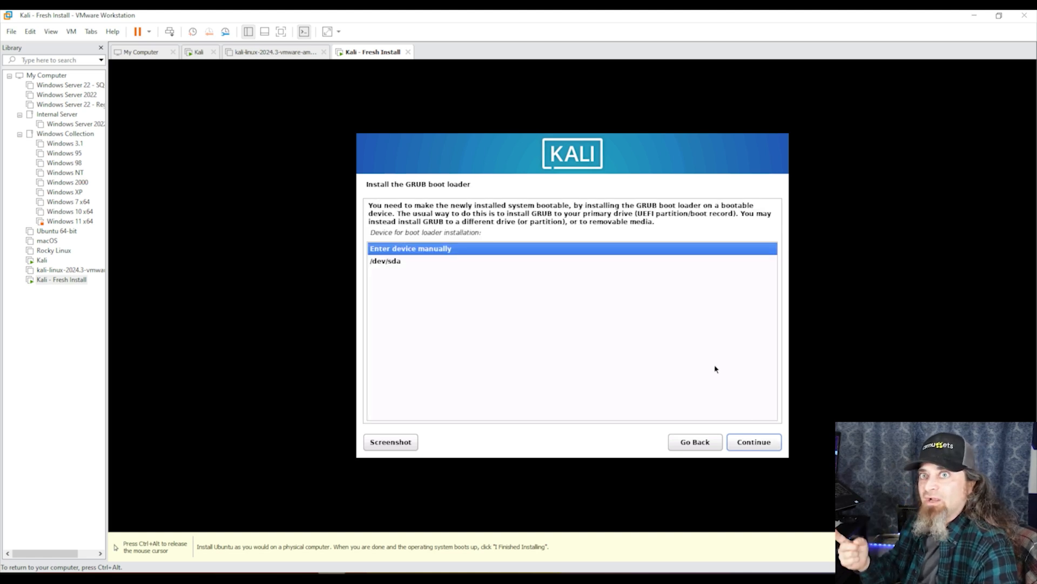
pyautogui.click(385, 264)
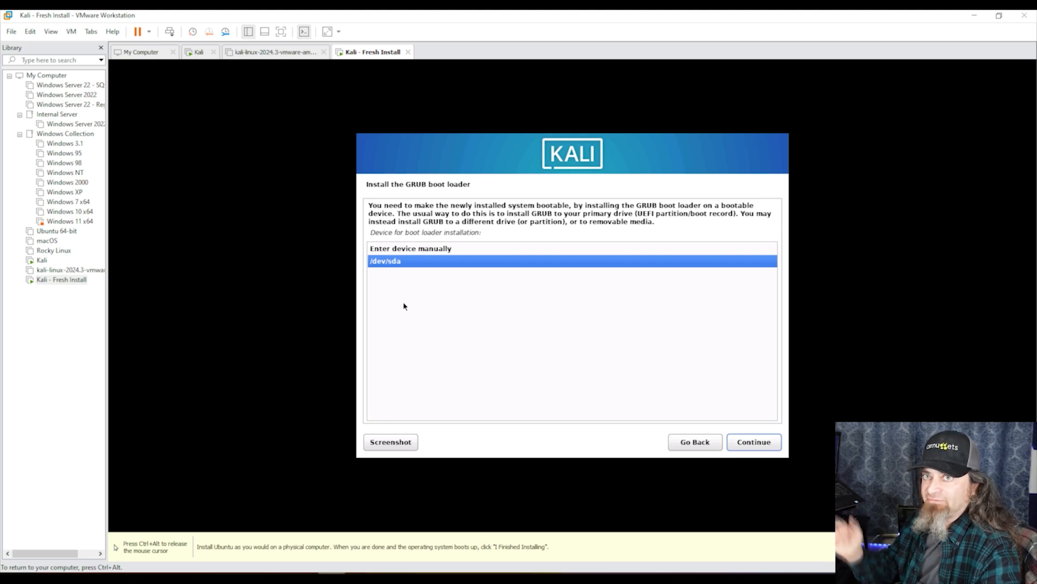
pyautogui.click(751, 448)
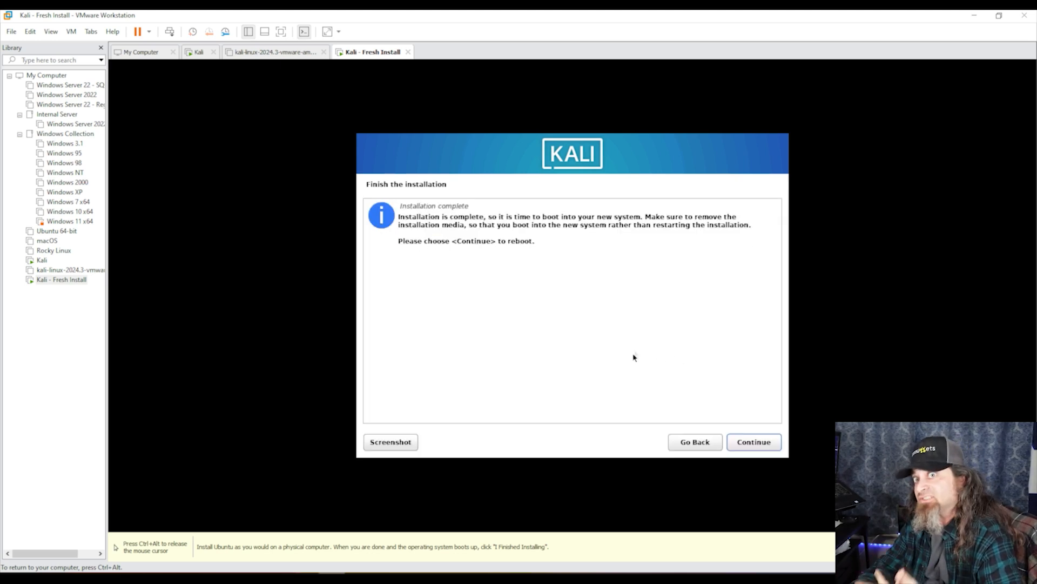
# Reboot after installation, halt the GRUB countdown, and boot the Kali GNU/Linux entry
pyautogui.click(757, 444)
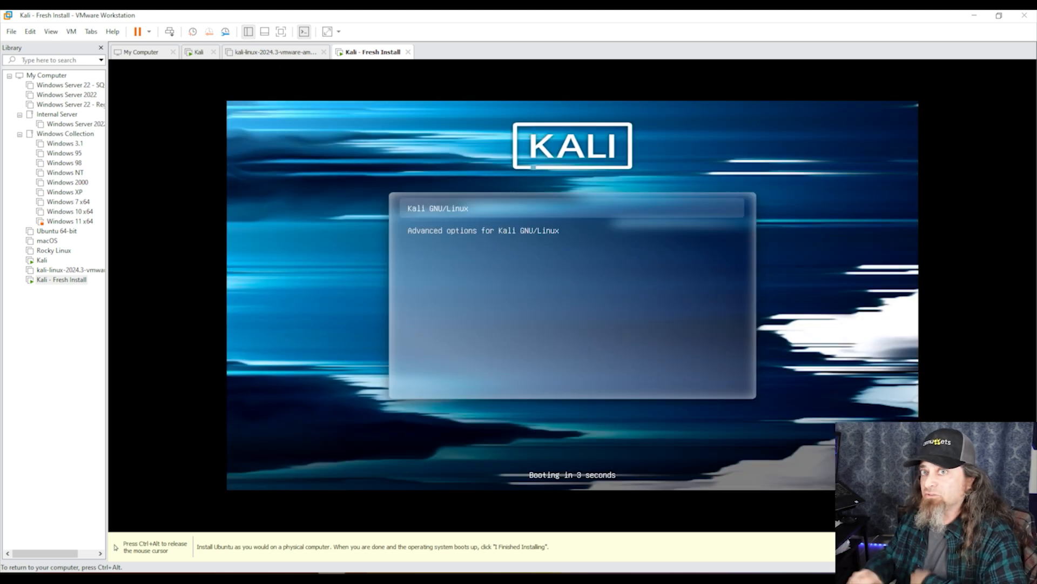
pyautogui.press('Down')
pyautogui.press('Up')
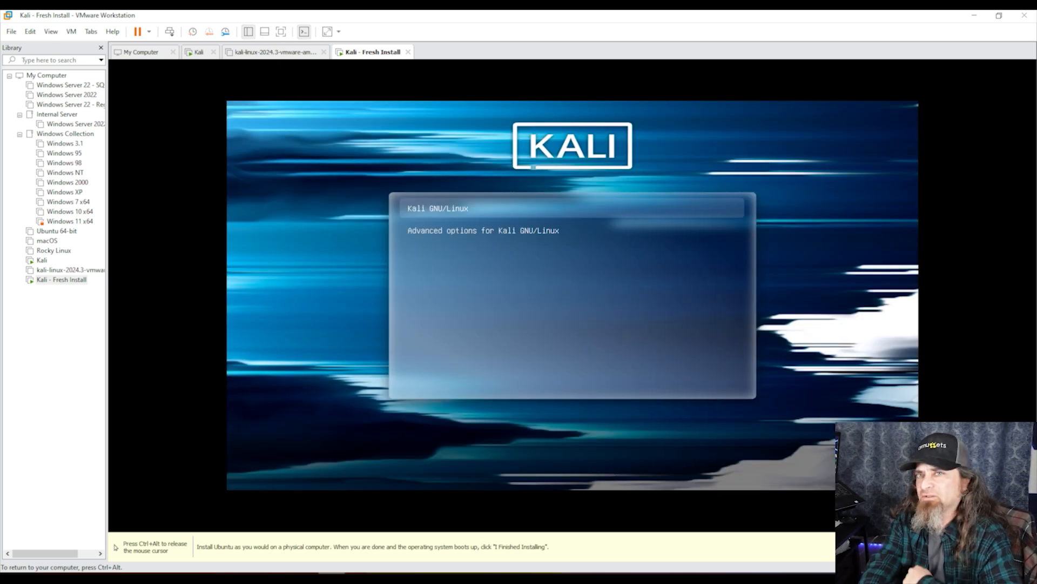
pyautogui.press('Return')
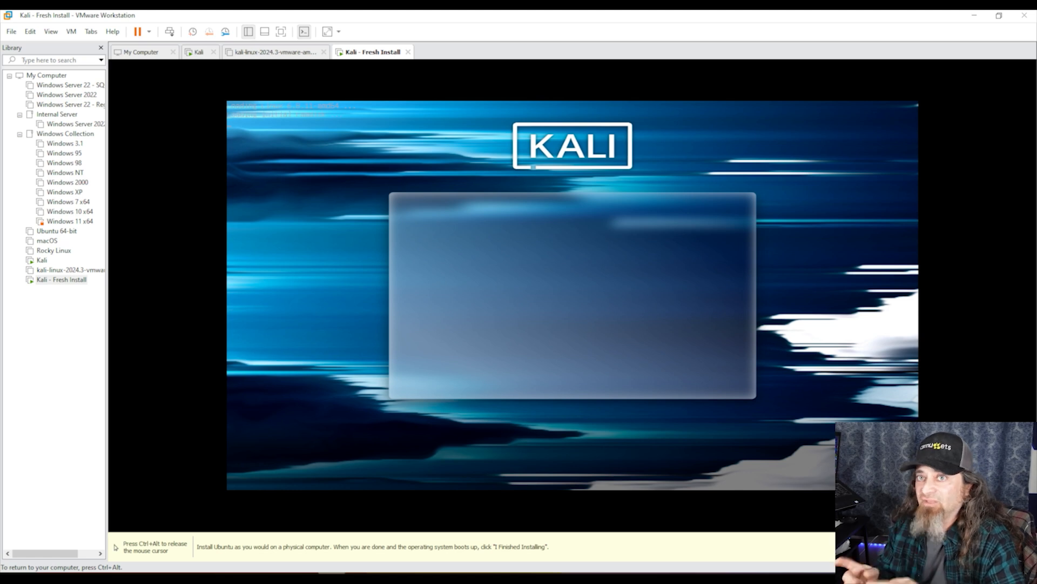